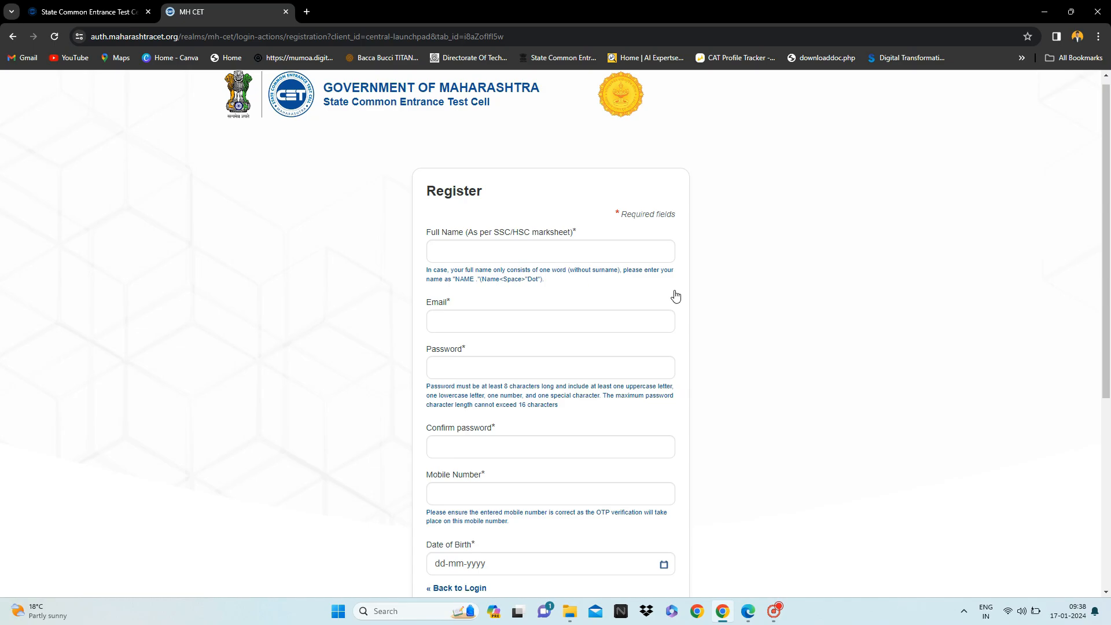
Step: Enlarge the page and examine the Register form's required fields, from full name to date of birth, including the password and mobile number rules
{"action": "scroll", "coordinate": [676, 296], "scroll_direction": "down", "scroll_amount": 1}
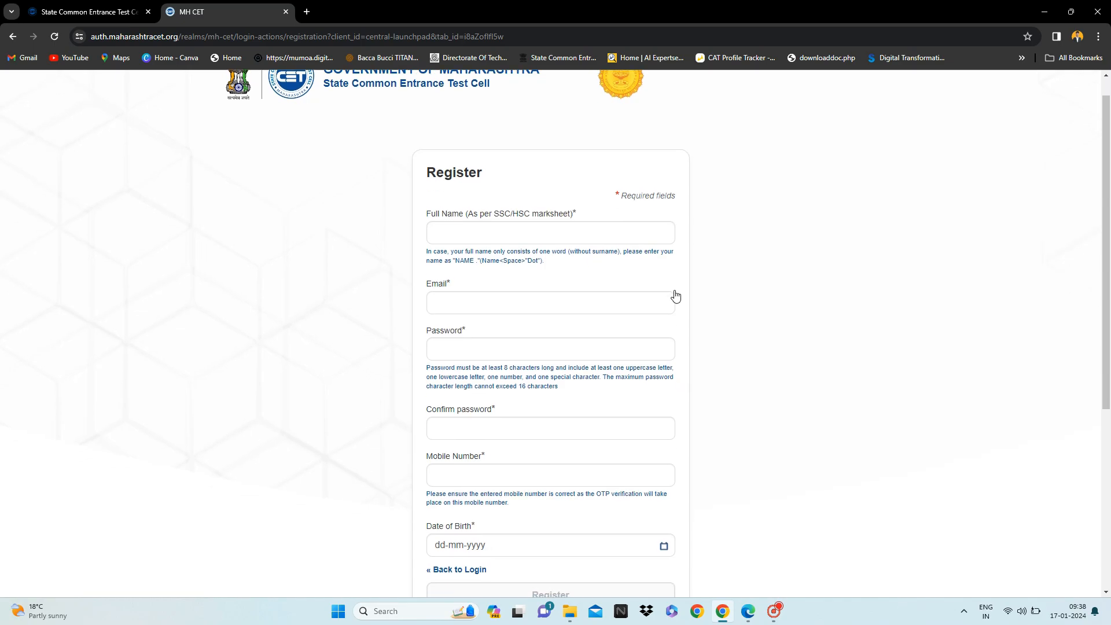
{"action": "scroll", "coordinate": [675, 296], "scroll_direction": "down", "scroll_amount": 1}
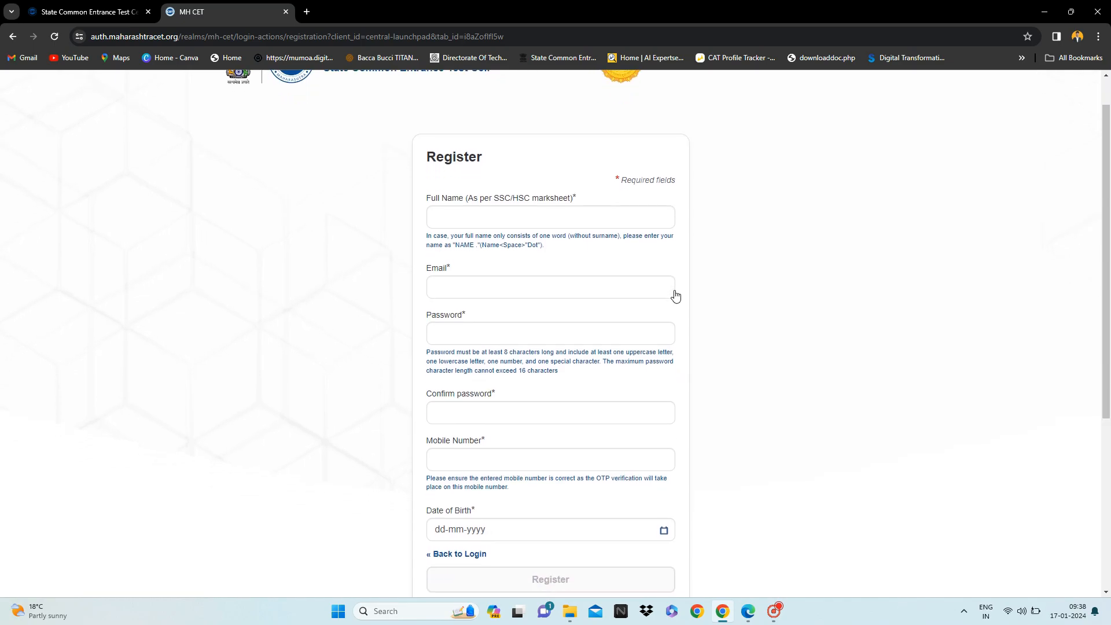
{"action": "left_click", "coordinate": [508, 215]}
{"action": "key", "text": "ctrl+plus"}
{"action": "key", "text": "ctrl+plus"}
{"action": "key", "text": "ctrl+plus"}
{"action": "key", "text": "ctrl+plus"}
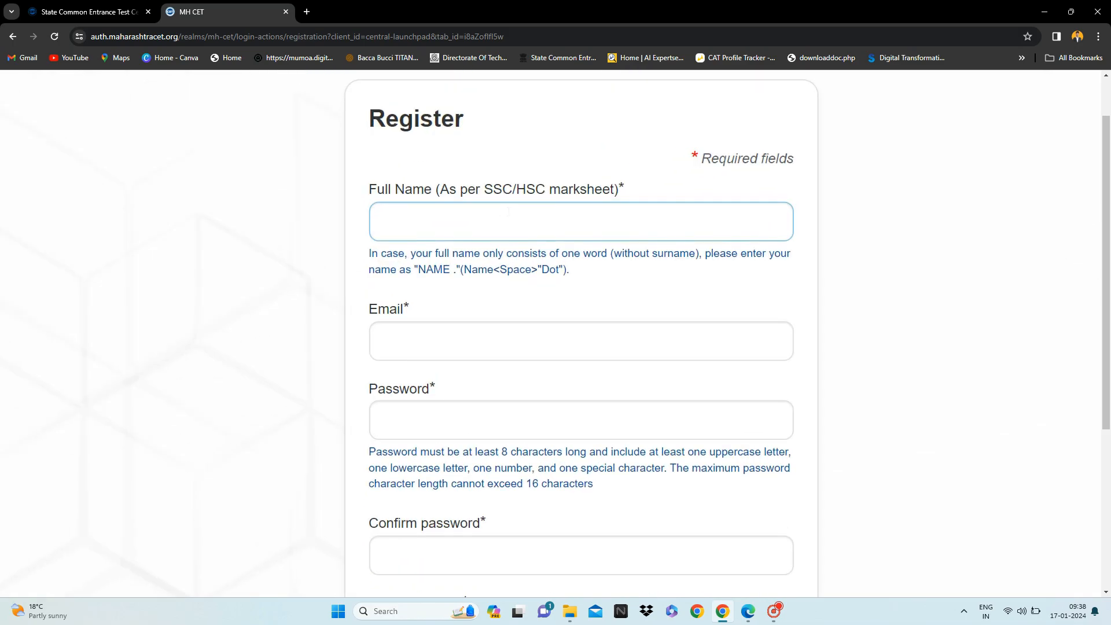
{"action": "scroll", "coordinate": [503, 234], "scroll_direction": "down", "scroll_amount": 1}
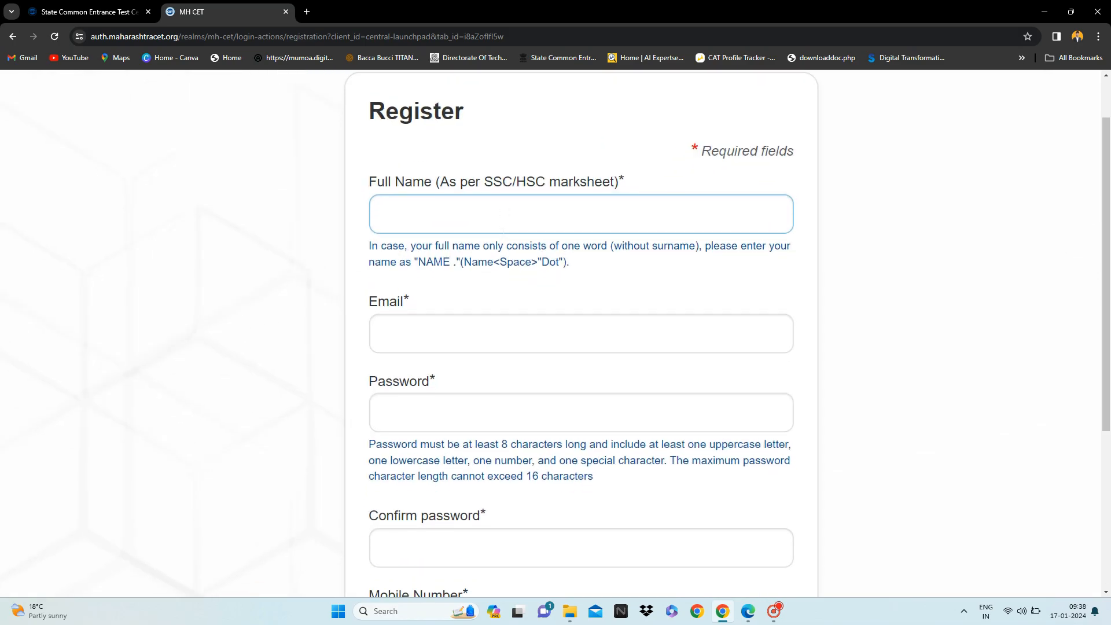
{"action": "left_click", "coordinate": [502, 236]}
{"action": "scroll", "coordinate": [502, 236], "scroll_direction": "down", "scroll_amount": 1}
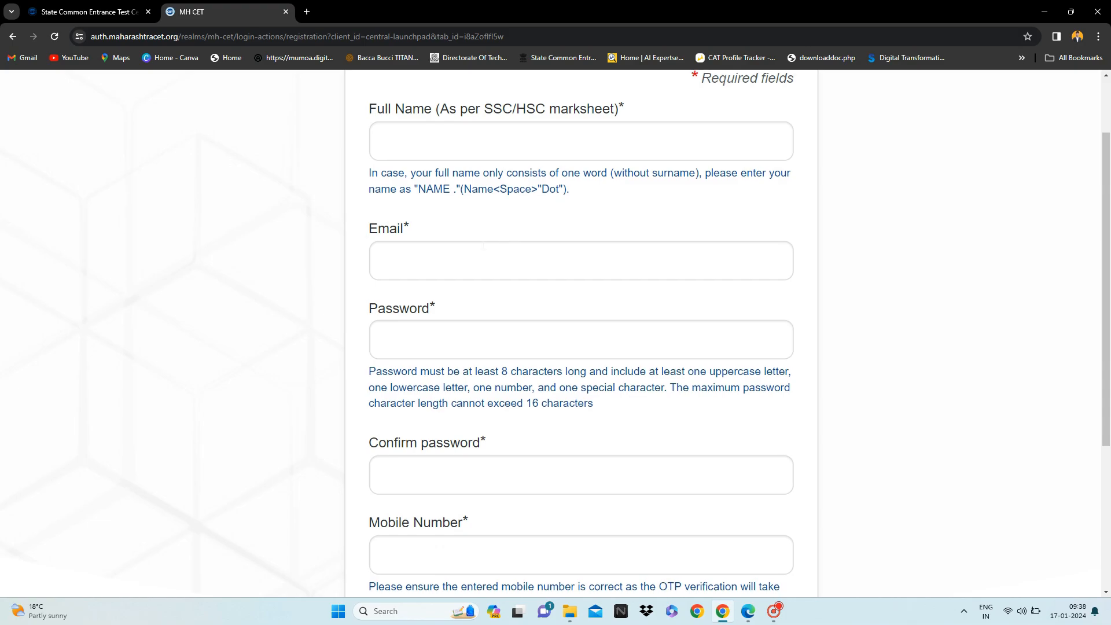
{"action": "left_click", "coordinate": [503, 249]}
{"action": "scroll", "coordinate": [467, 254], "scroll_direction": "down", "scroll_amount": 1}
{"action": "left_click", "coordinate": [467, 254]}
{"action": "left_click", "coordinate": [466, 257]}
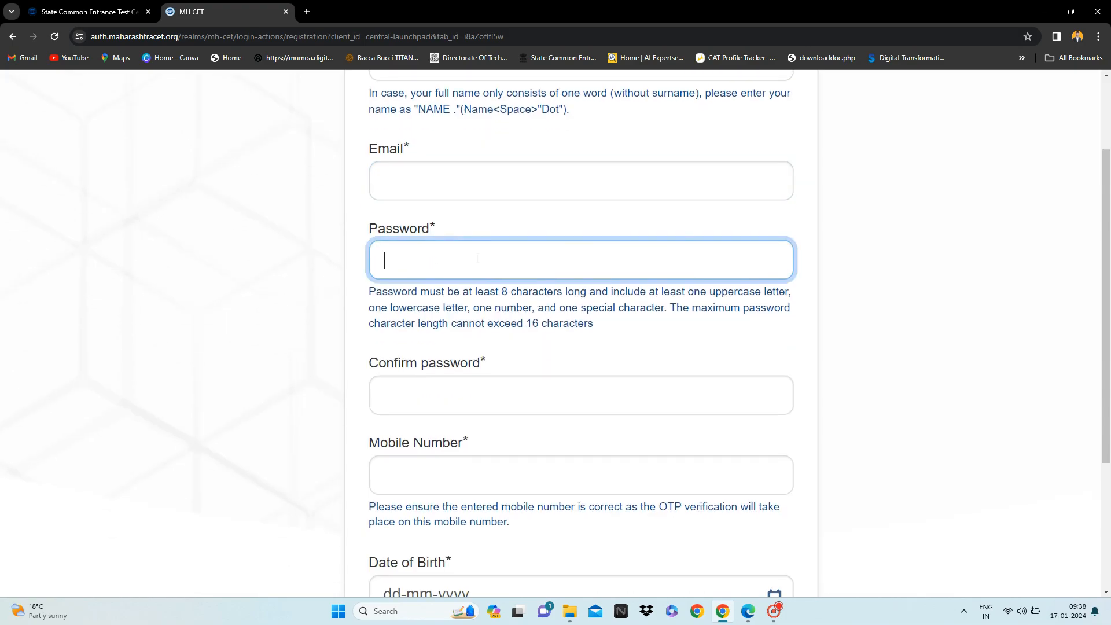
{"action": "scroll", "coordinate": [477, 258], "scroll_direction": "down", "scroll_amount": 1}
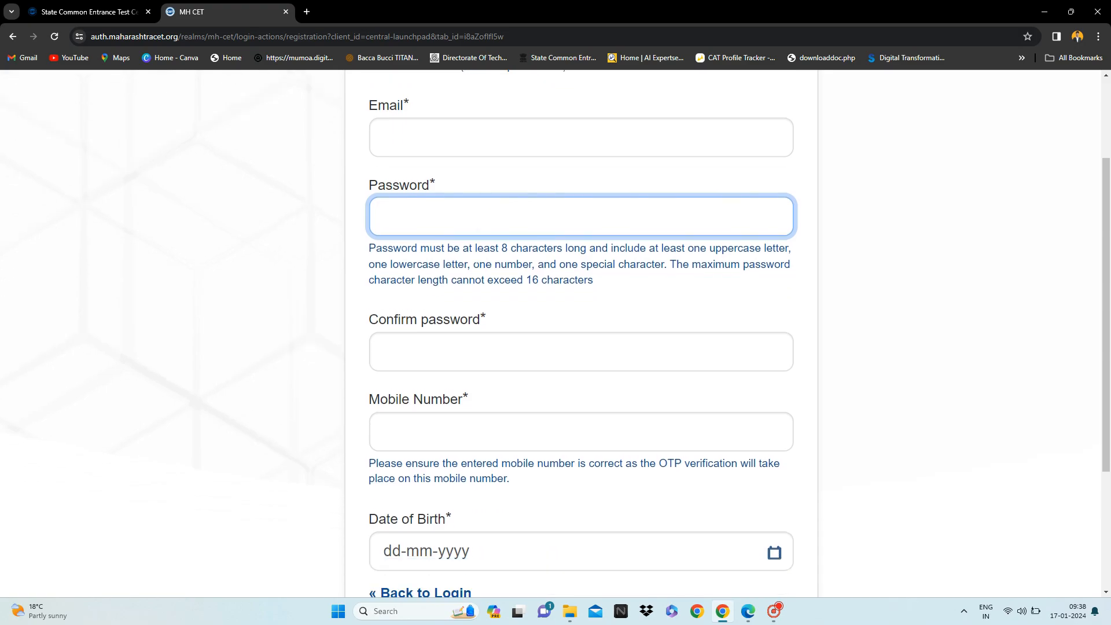
{"action": "scroll", "coordinate": [477, 258], "scroll_direction": "down", "scroll_amount": 1}
{"action": "scroll", "coordinate": [477, 258], "scroll_direction": "down", "scroll_amount": 1}
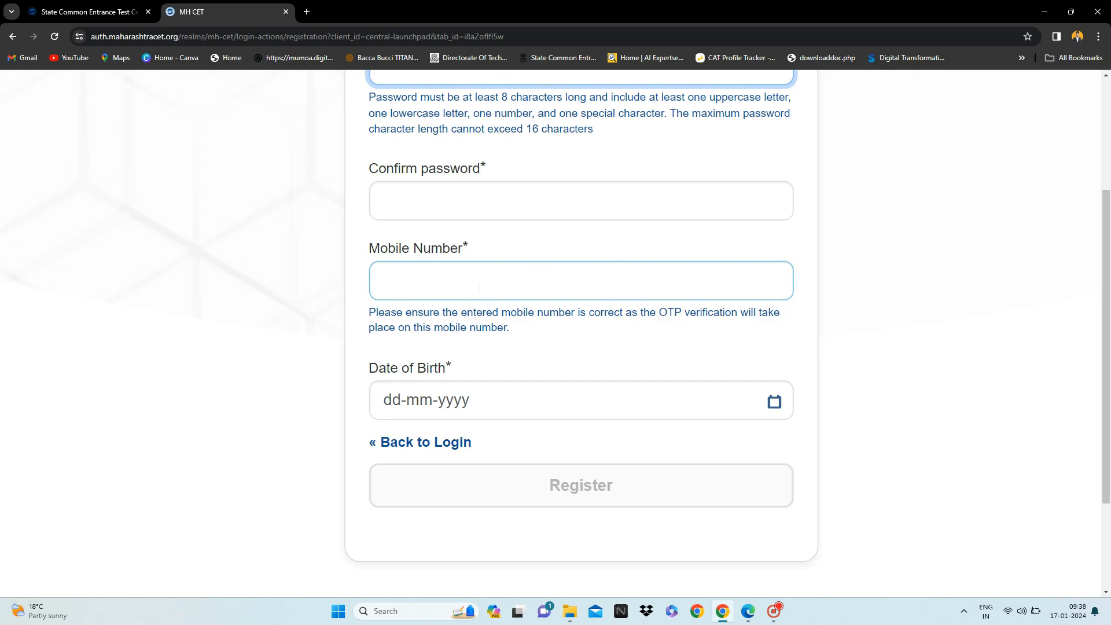
{"action": "scroll", "coordinate": [479, 288], "scroll_direction": "down", "scroll_amount": 1}
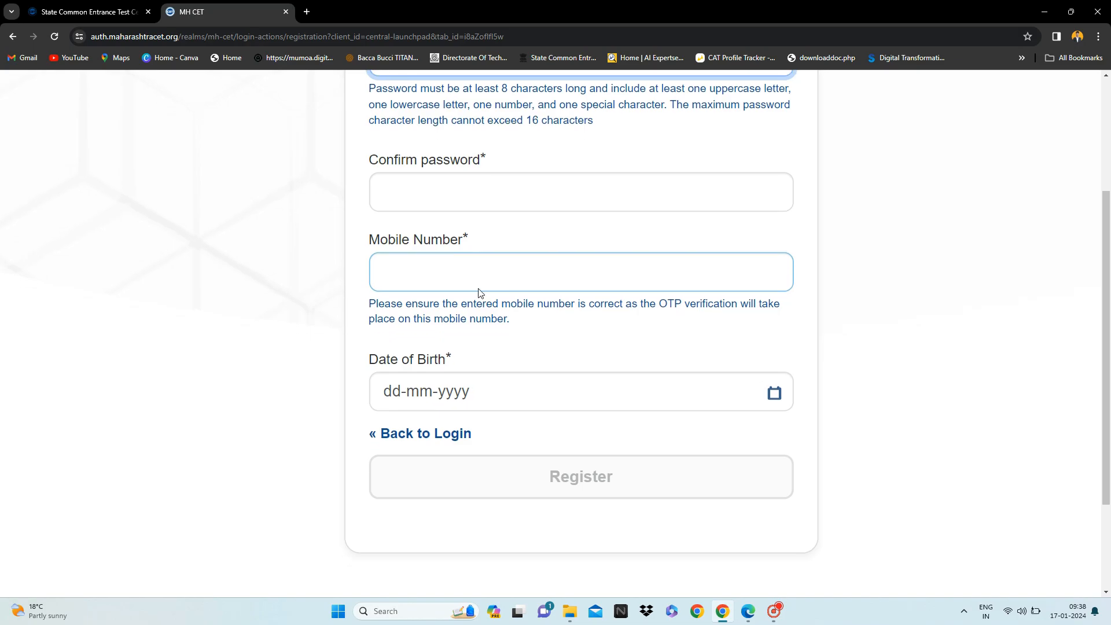
{"action": "left_click", "coordinate": [475, 347]}
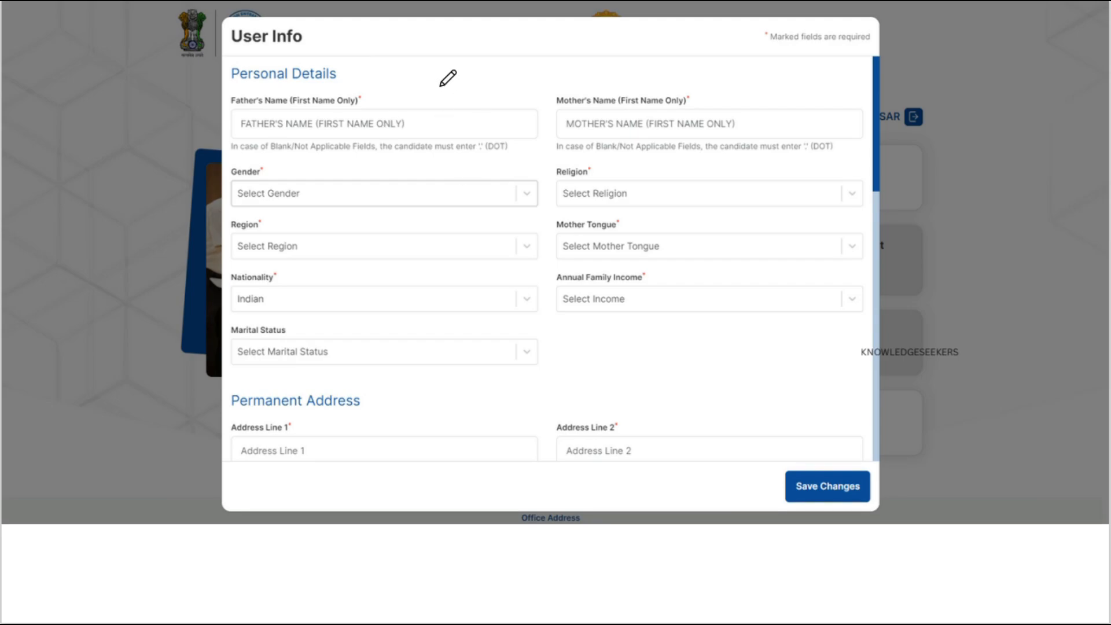
{"action": "left_click_drag", "start_coordinate": [359, 131], "coordinate": [403, 112]}
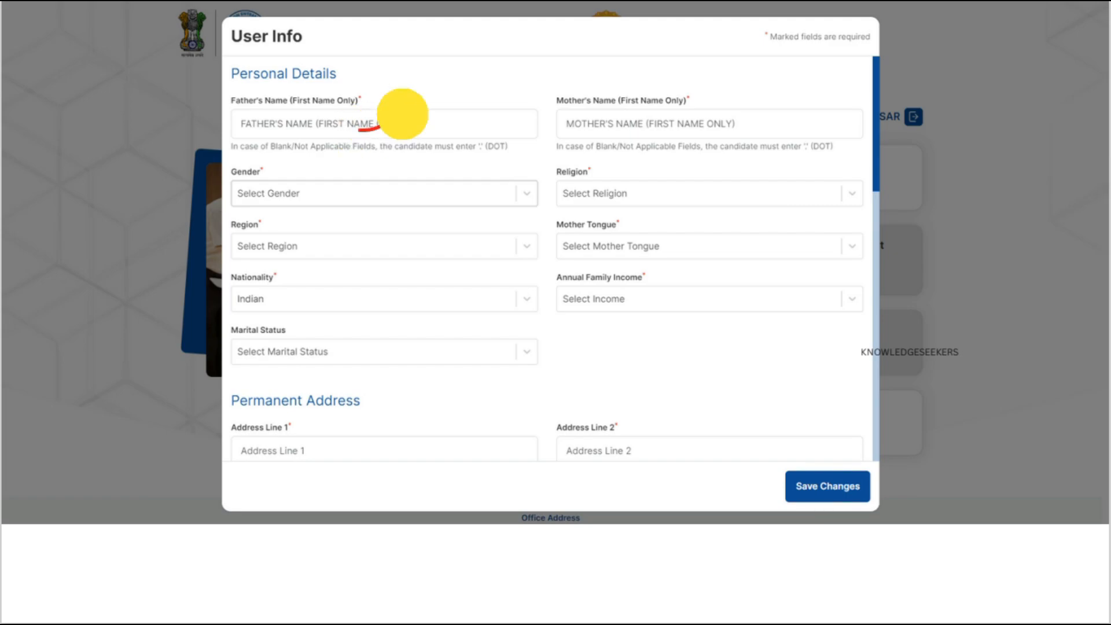
{"action": "left_click_drag", "start_coordinate": [586, 134], "coordinate": [636, 114]}
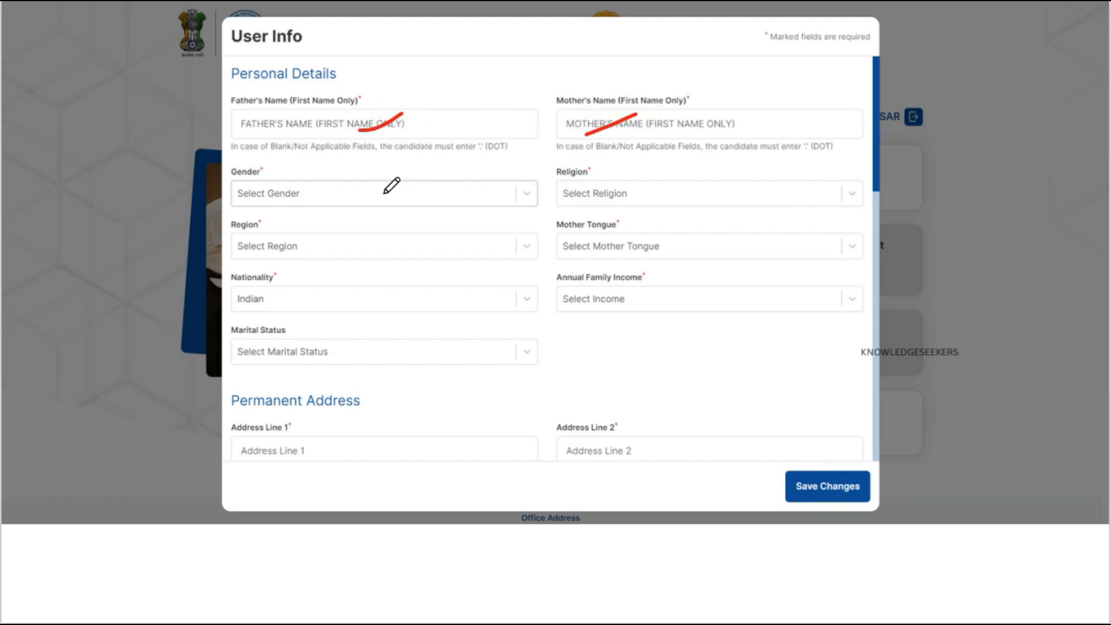
{"action": "left_click_drag", "start_coordinate": [384, 193], "coordinate": [422, 176]}
{"action": "left_click_drag", "start_coordinate": [585, 200], "coordinate": [621, 181]}
{"action": "left_click_drag", "start_coordinate": [421, 243], "coordinate": [460, 234]}
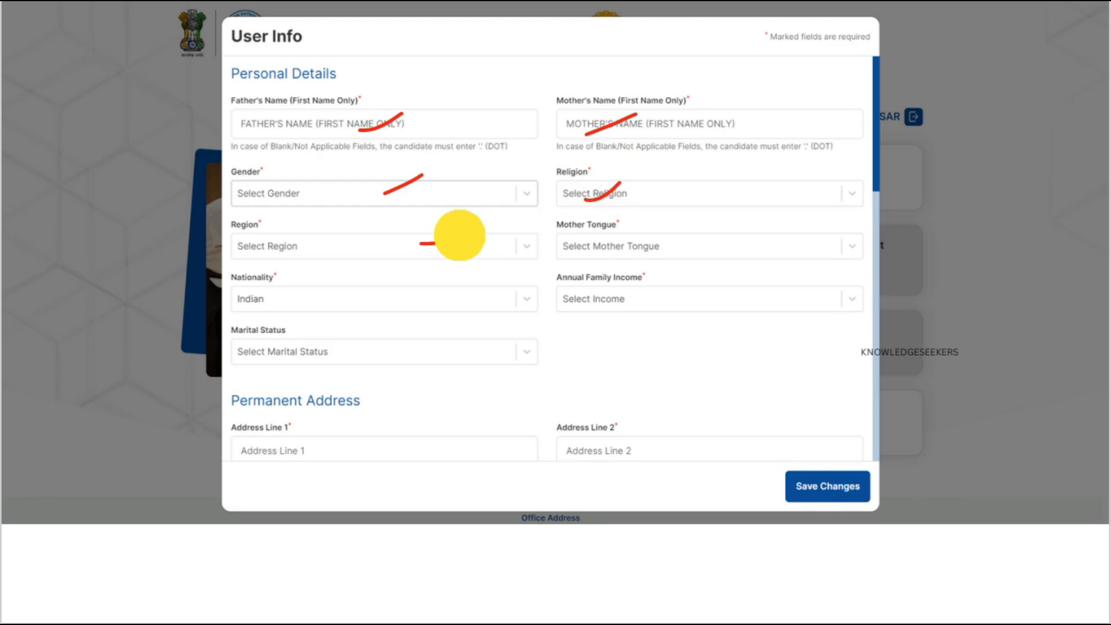
{"action": "mouse_move", "coordinate": [605, 229]}
{"action": "left_mouse_down"}
{"action": "mouse_move", "coordinate": [682, 228]}
{"action": "mouse_move", "coordinate": [662, 388]}
{"action": "mouse_move", "coordinate": [604, 384]}
{"action": "left_mouse_up"}
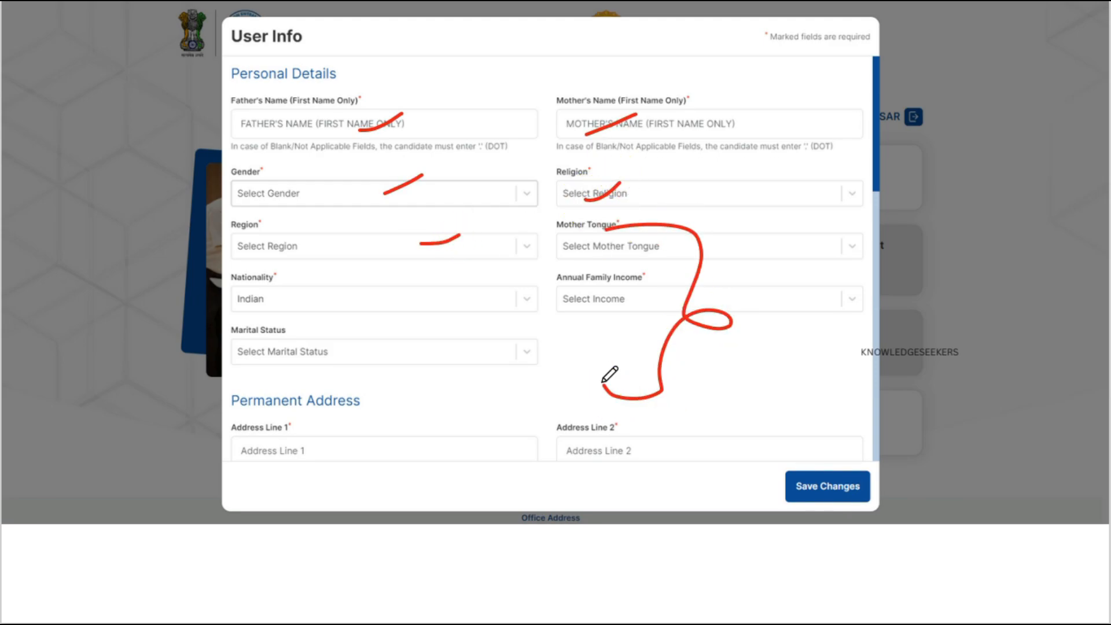
{"action": "scroll", "coordinate": [609, 375], "scroll_direction": "down", "scroll_amount": 5}
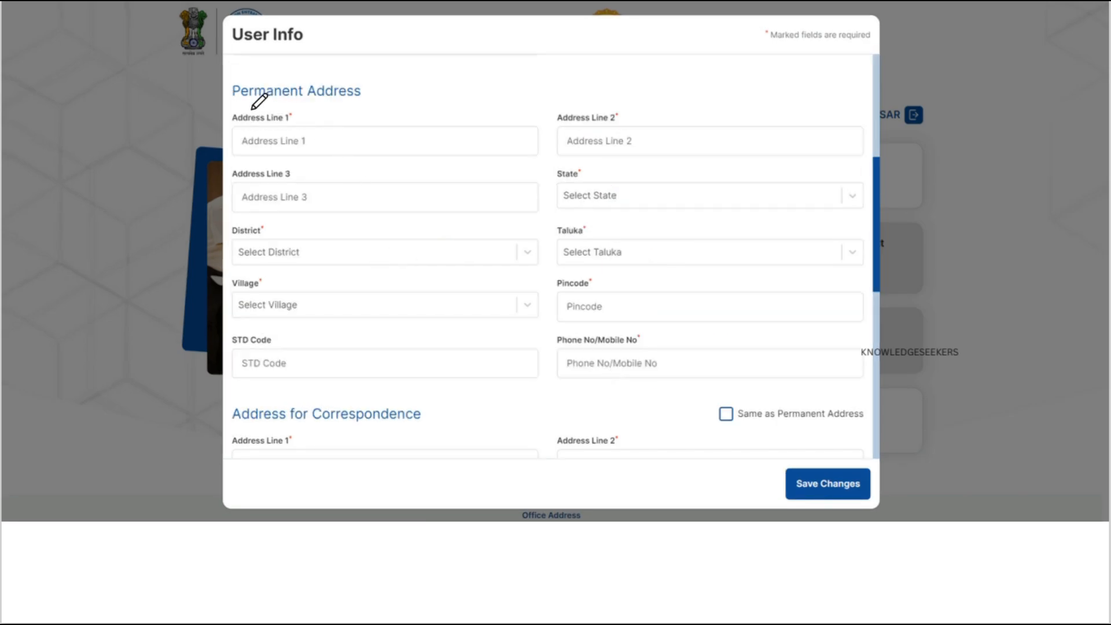
{"action": "mouse_move", "coordinate": [252, 108]}
{"action": "left_mouse_down"}
{"action": "mouse_move", "coordinate": [341, 112]}
{"action": "mouse_move", "coordinate": [401, 252]}
{"action": "mouse_move", "coordinate": [375, 363]}
{"action": "left_mouse_up"}
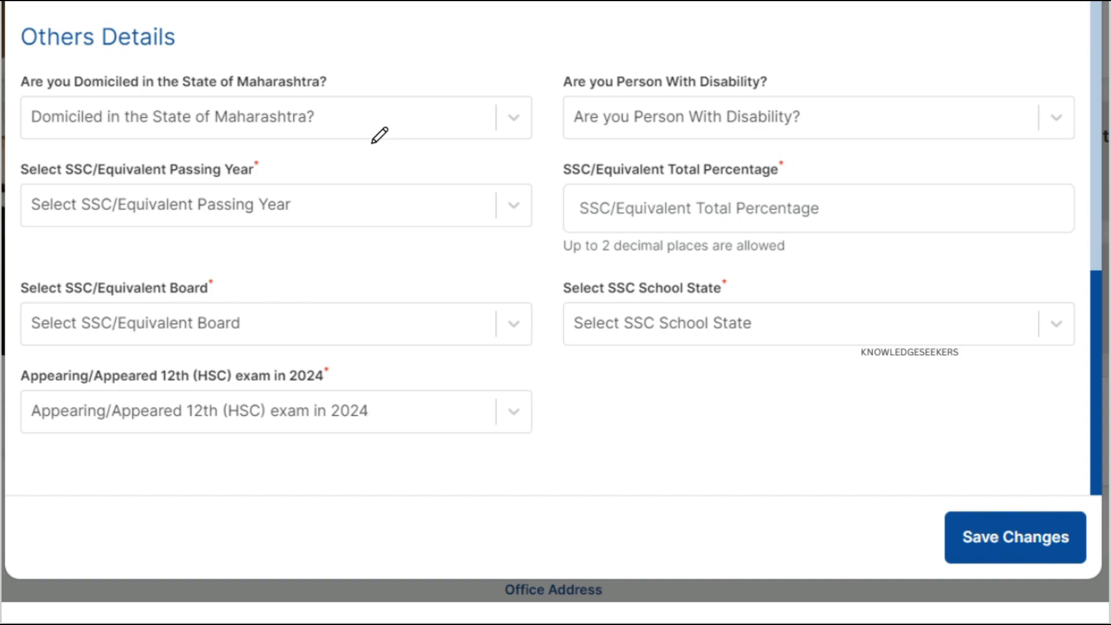
{"action": "left_click_drag", "start_coordinate": [457, 119], "coordinate": [510, 63]}
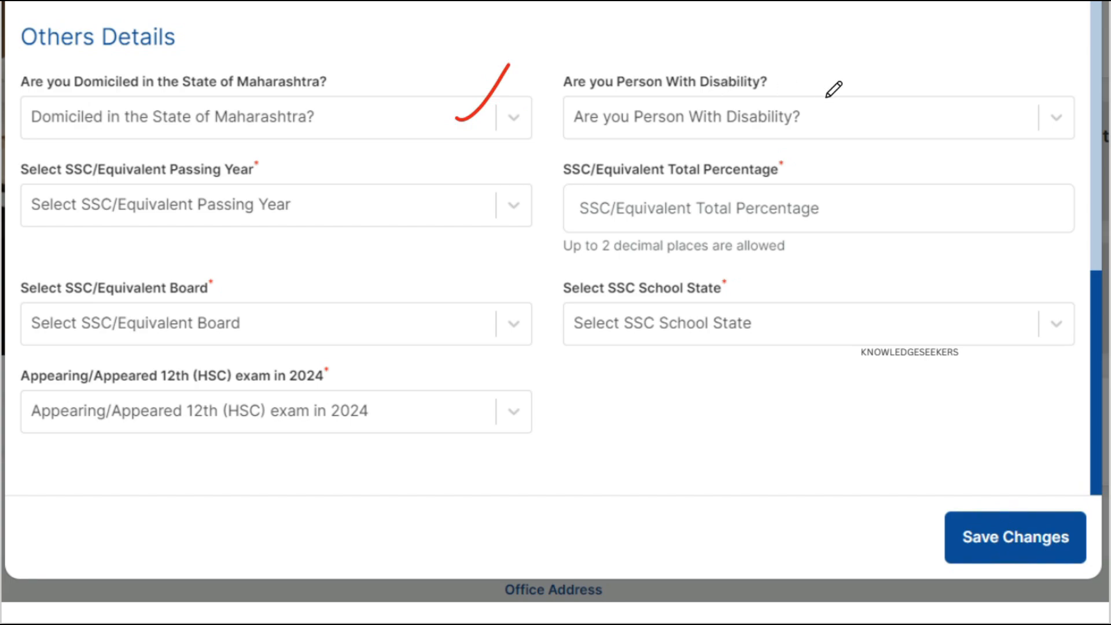
{"action": "left_click_drag", "start_coordinate": [841, 119], "coordinate": [891, 89]}
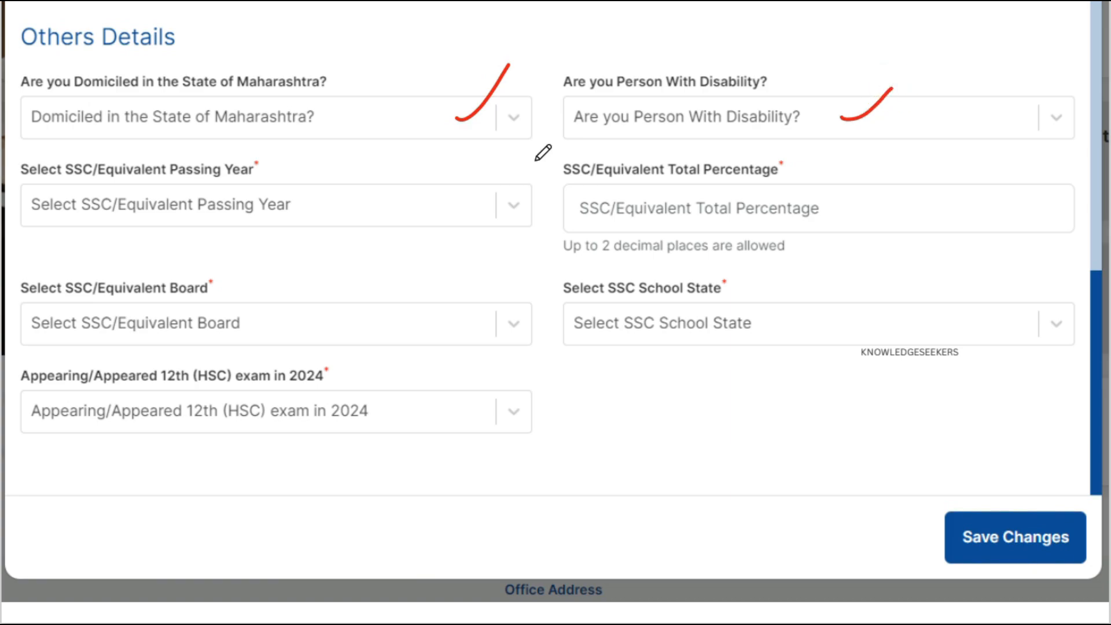
{"action": "left_click_drag", "start_coordinate": [365, 213], "coordinate": [418, 191]}
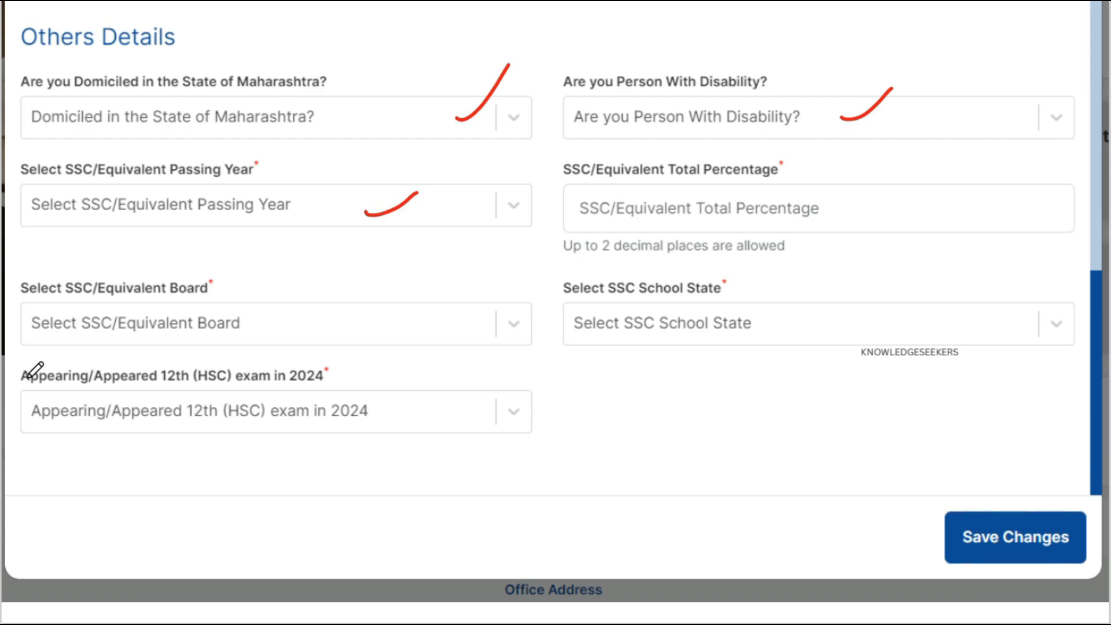
{"action": "left_click_drag", "start_coordinate": [30, 391], "coordinate": [201, 380]}
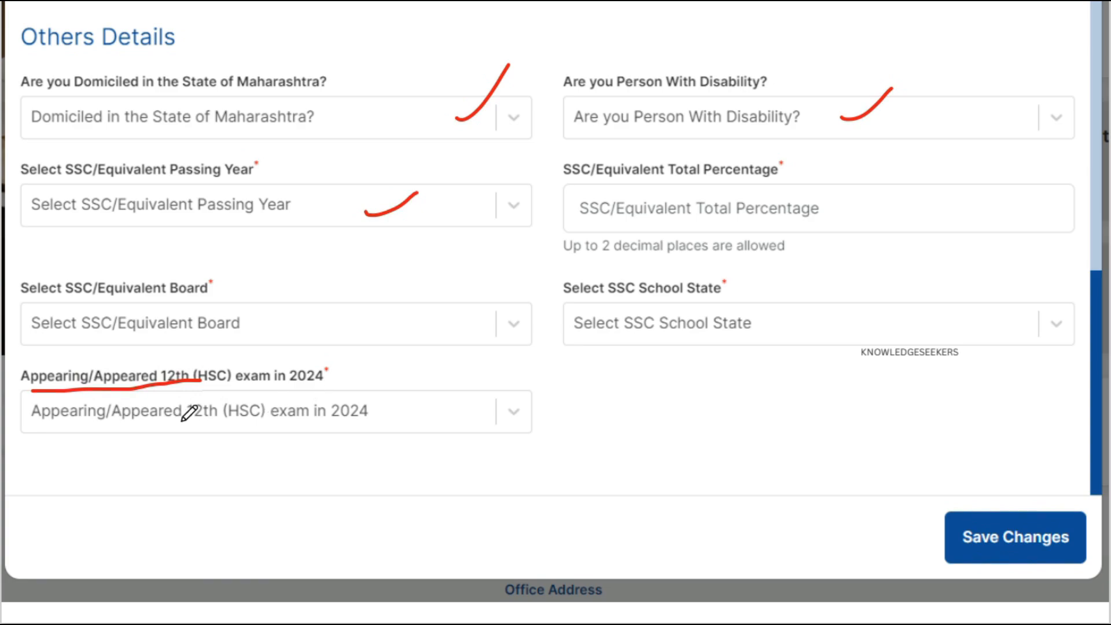
{"action": "left_click_drag", "start_coordinate": [181, 423], "coordinate": [222, 395]}
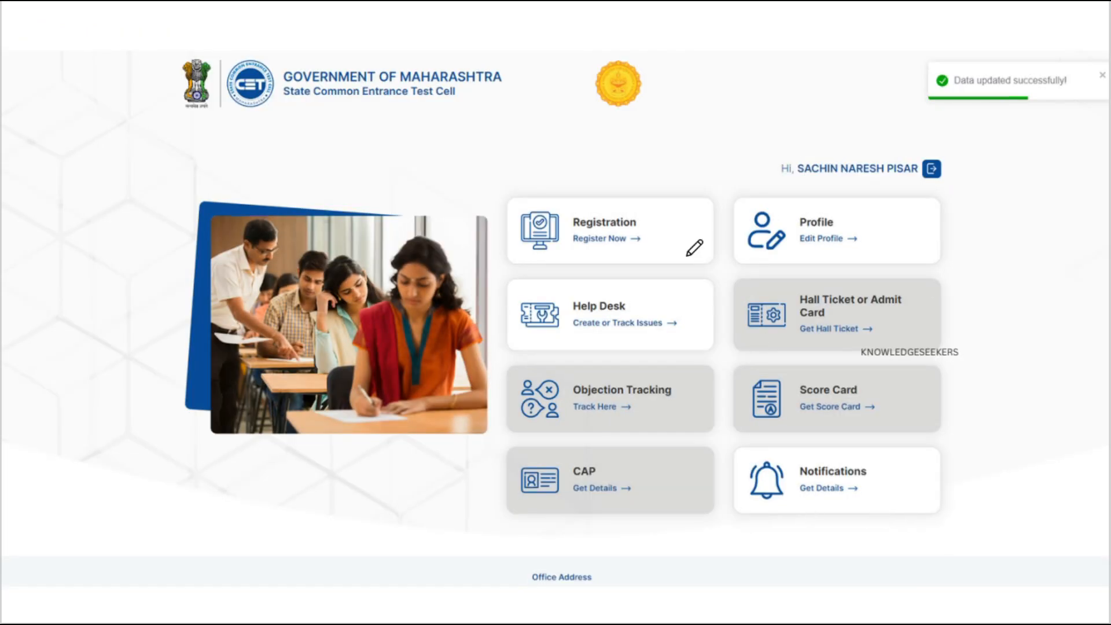
{"action": "left_click_drag", "start_coordinate": [522, 219], "coordinate": [619, 175]}
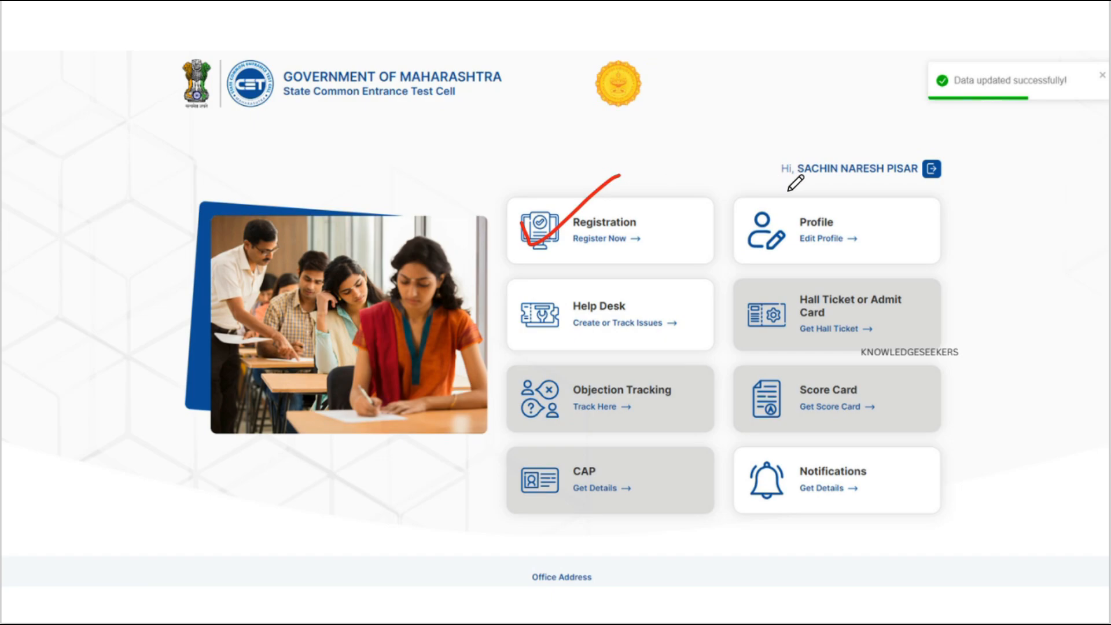
{"action": "mouse_move", "coordinate": [818, 190]}
{"action": "left_mouse_down"}
{"action": "mouse_move", "coordinate": [735, 241]}
{"action": "mouse_move", "coordinate": [847, 245]}
{"action": "mouse_move", "coordinate": [818, 188]}
{"action": "left_mouse_up"}
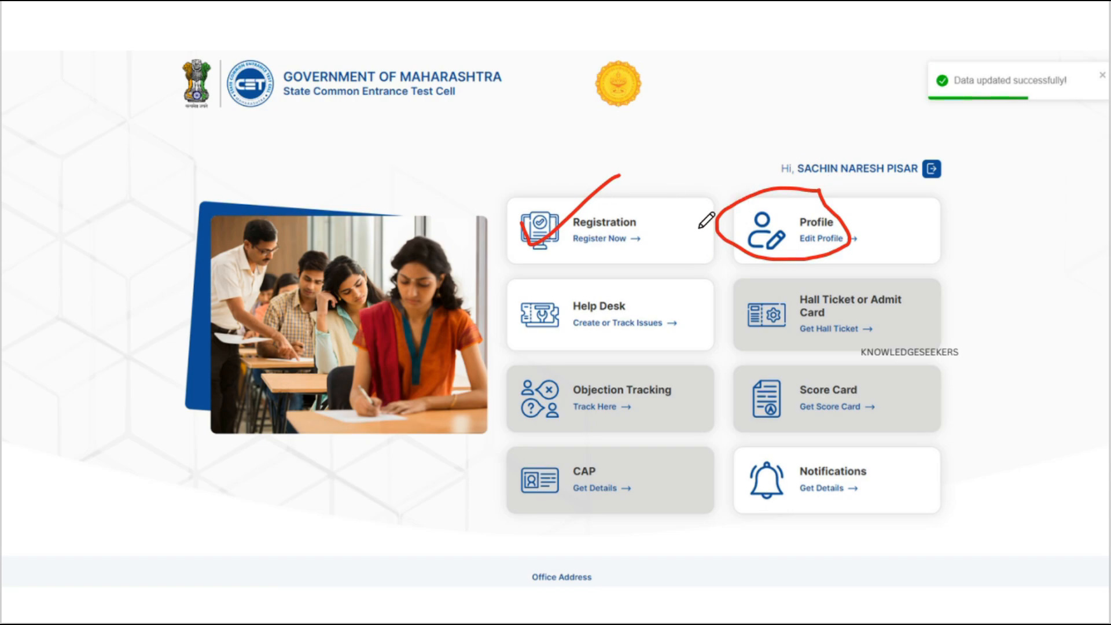
{"action": "left_click_drag", "start_coordinate": [508, 242], "coordinate": [618, 173]}
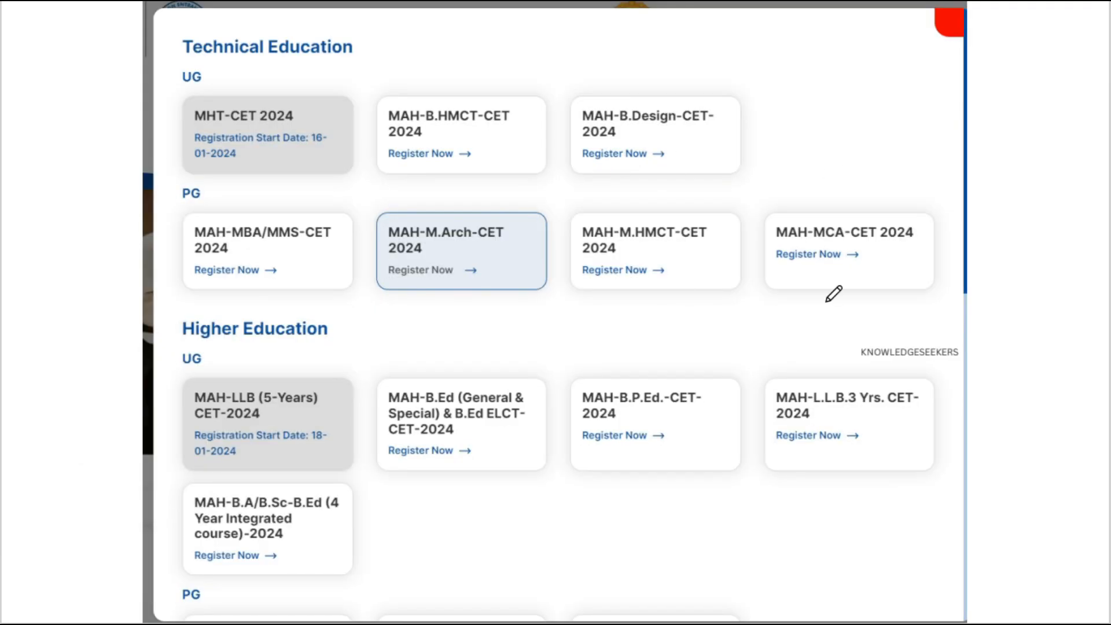
{"action": "mouse_move", "coordinate": [795, 433]}
{"action": "left_mouse_down"}
{"action": "mouse_move", "coordinate": [811, 470]}
{"action": "mouse_move", "coordinate": [868, 416]}
{"action": "left_mouse_up"}
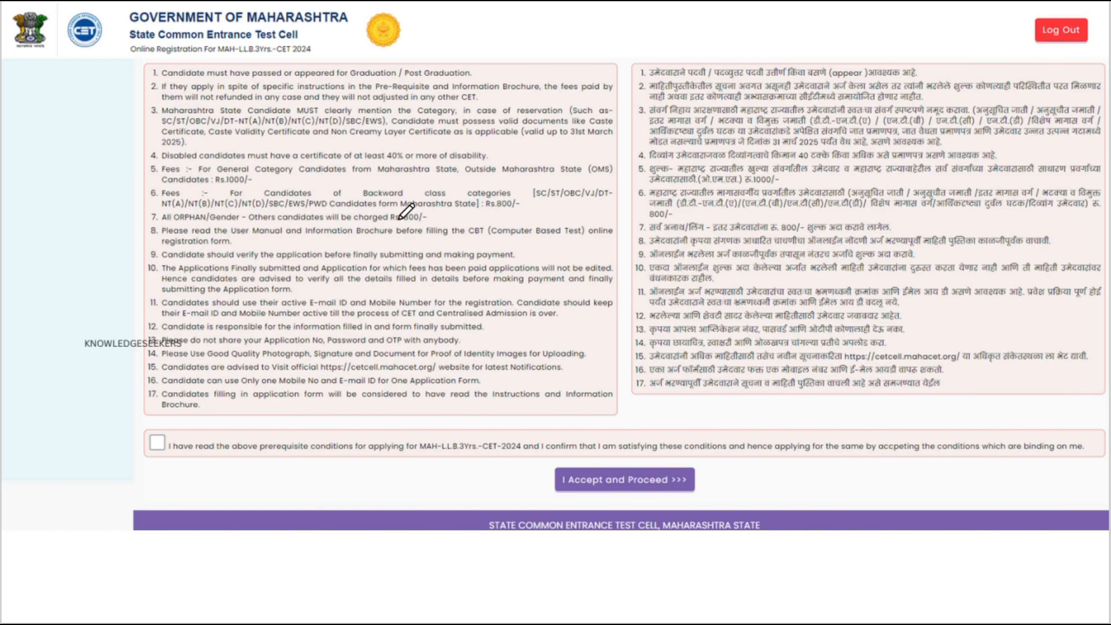
{"action": "mouse_move", "coordinate": [487, 214]}
{"action": "left_mouse_down"}
{"action": "mouse_move", "coordinate": [525, 215]}
{"action": "mouse_move", "coordinate": [514, 191]}
{"action": "mouse_move", "coordinate": [493, 209]}
{"action": "left_mouse_up"}
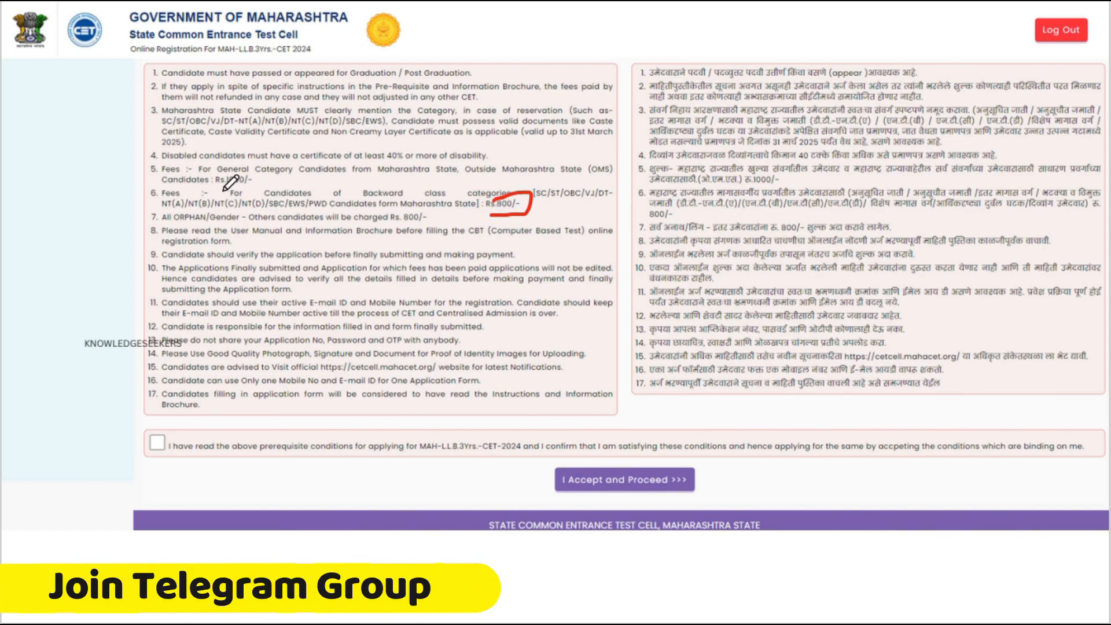
{"action": "left_click_drag", "start_coordinate": [225, 189], "coordinate": [243, 190]}
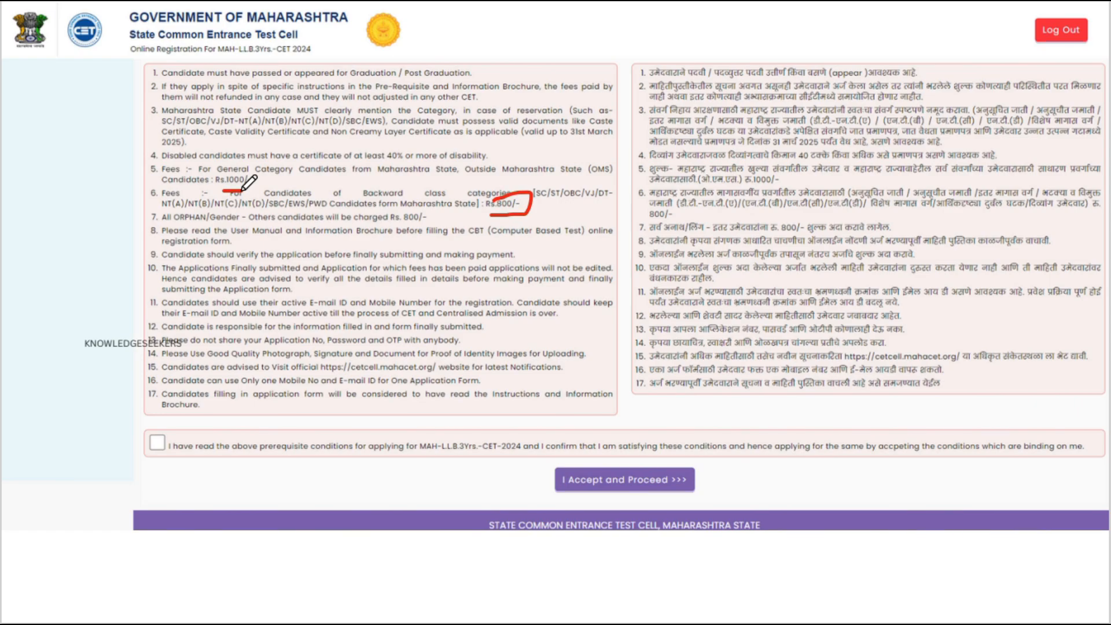
{"action": "left_click_drag", "start_coordinate": [157, 448], "coordinate": [211, 402]}
{"action": "left_click_drag", "start_coordinate": [545, 490], "coordinate": [639, 431]}
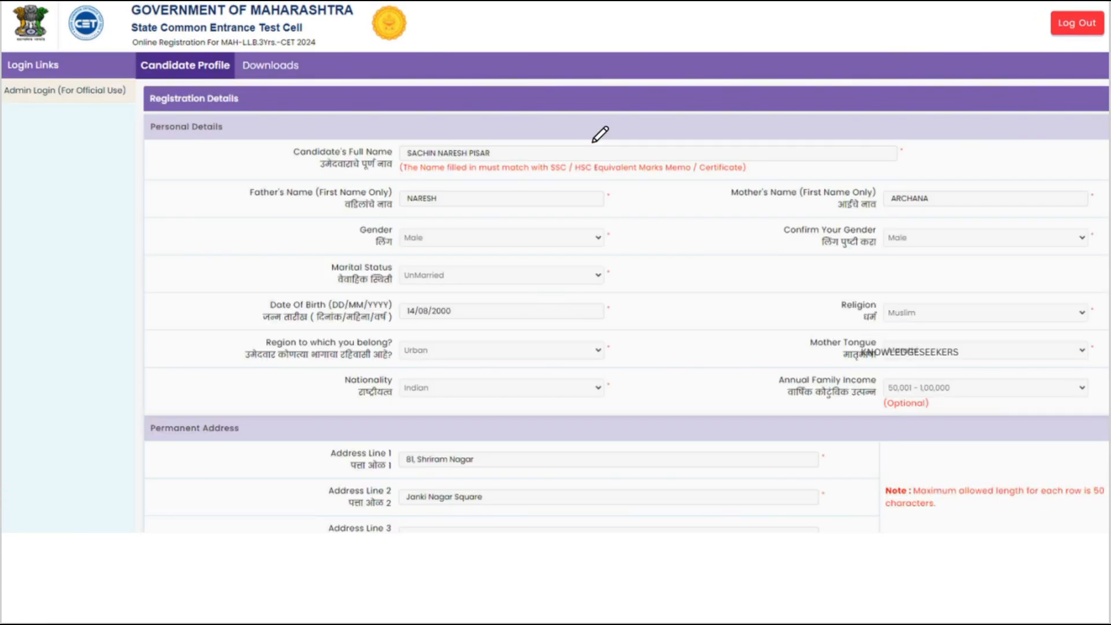
{"action": "mouse_move", "coordinate": [571, 130]}
{"action": "left_mouse_down"}
{"action": "mouse_move", "coordinate": [625, 389]}
{"action": "mouse_move", "coordinate": [557, 404]}
{"action": "left_mouse_up"}
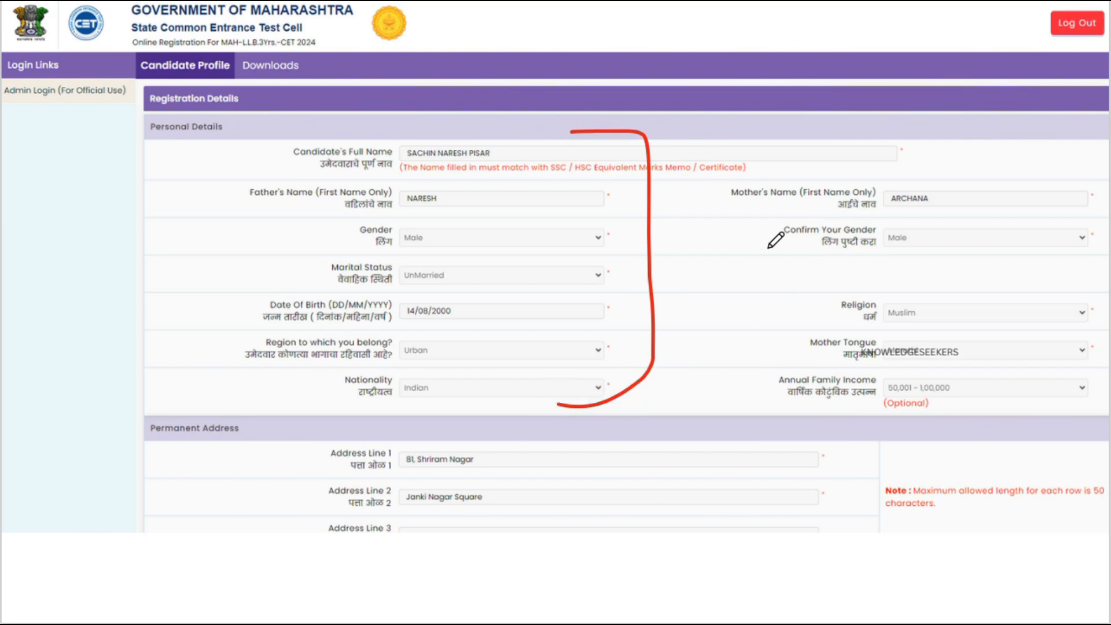
{"action": "mouse_move", "coordinate": [775, 252]}
{"action": "left_mouse_down"}
{"action": "mouse_move", "coordinate": [810, 496]}
{"action": "mouse_move", "coordinate": [797, 499]}
{"action": "left_mouse_up"}
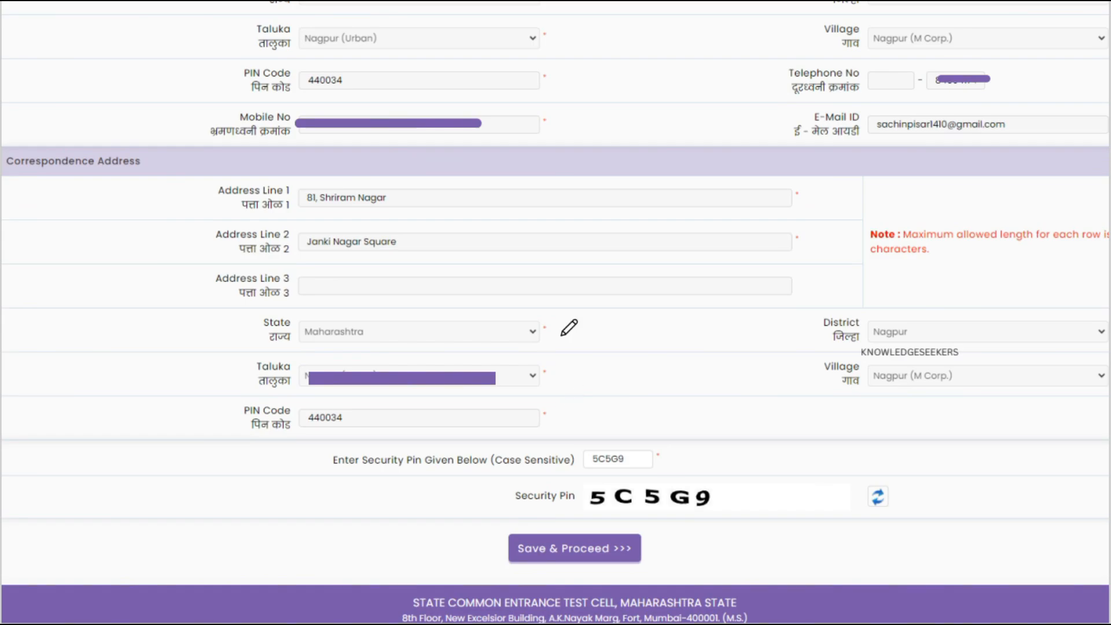
{"action": "left_click_drag", "start_coordinate": [607, 182], "coordinate": [652, 305]}
{"action": "mouse_move", "coordinate": [607, 435]}
{"action": "left_mouse_down"}
{"action": "mouse_move", "coordinate": [652, 452]}
{"action": "mouse_move", "coordinate": [623, 441]}
{"action": "left_mouse_up"}
{"action": "left_click_drag", "start_coordinate": [505, 544], "coordinate": [571, 502]}
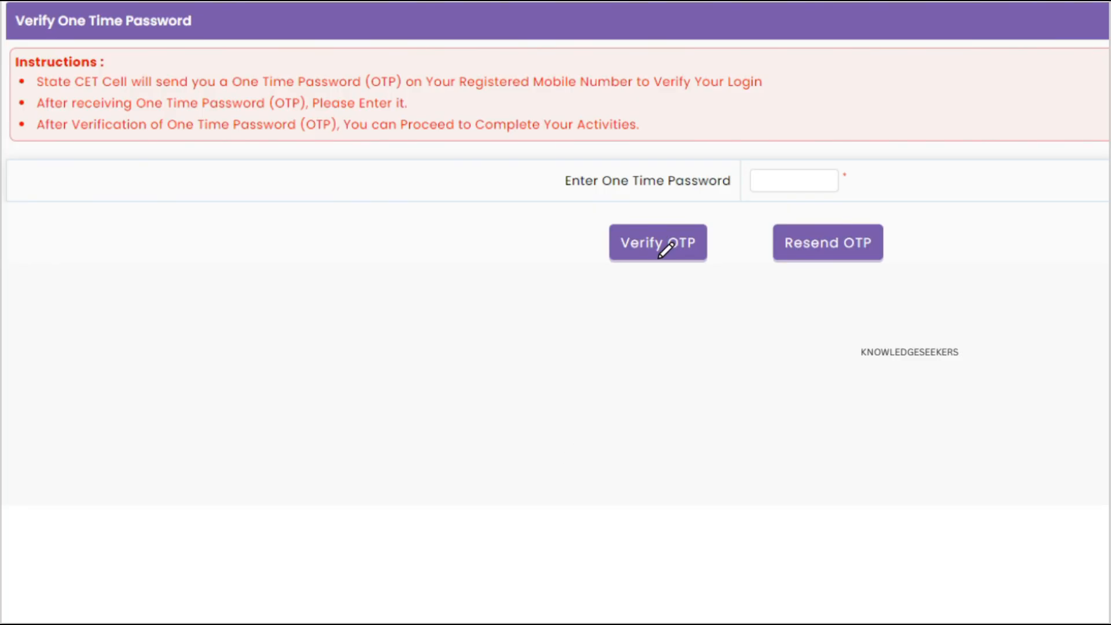
{"action": "left_click", "coordinate": [765, 184]}
{"action": "mouse_move", "coordinate": [765, 185]}
{"action": "left_mouse_down"}
{"action": "mouse_move", "coordinate": [872, 168]}
{"action": "mouse_move", "coordinate": [774, 186]}
{"action": "mouse_move", "coordinate": [852, 185]}
{"action": "left_mouse_up"}
{"action": "left_click_drag", "start_coordinate": [604, 261], "coordinate": [679, 209]}
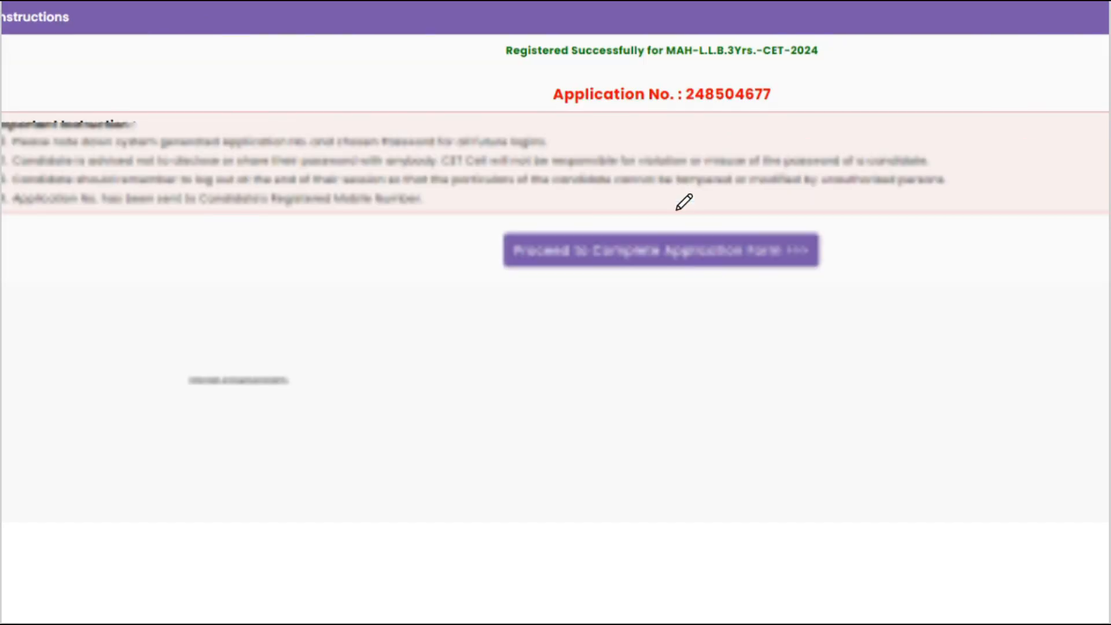
{"action": "mouse_move", "coordinate": [736, 73]}
{"action": "left_mouse_down"}
{"action": "mouse_move", "coordinate": [704, 67]}
{"action": "mouse_move", "coordinate": [620, 142]}
{"action": "mouse_move", "coordinate": [788, 76]}
{"action": "mouse_move", "coordinate": [742, 69]}
{"action": "left_mouse_up"}
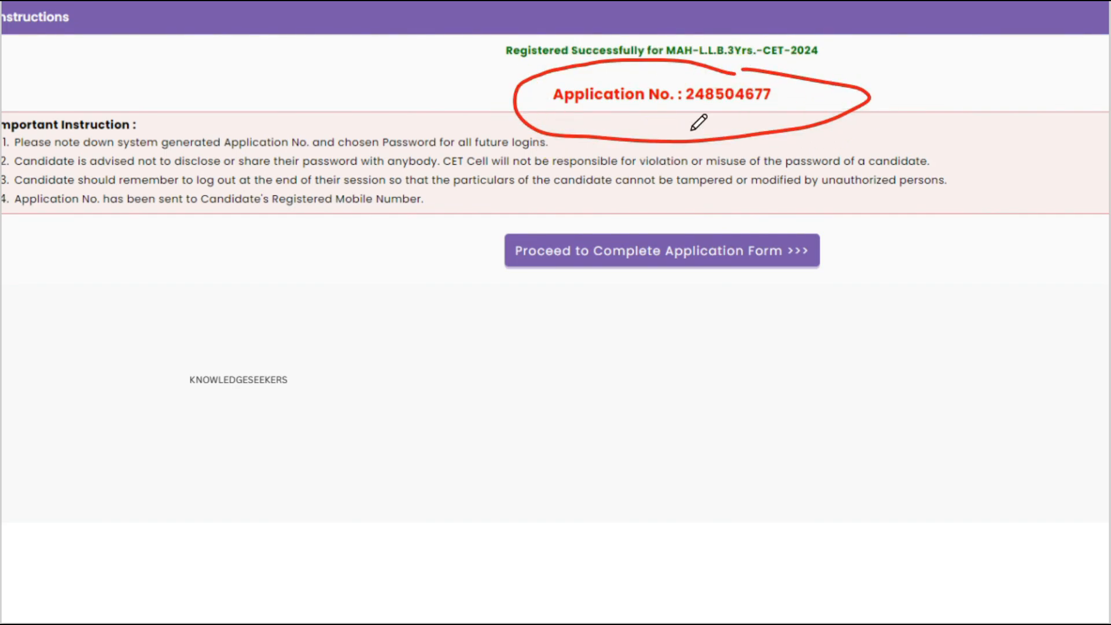
{"action": "left_click_drag", "start_coordinate": [475, 282], "coordinate": [593, 209]}
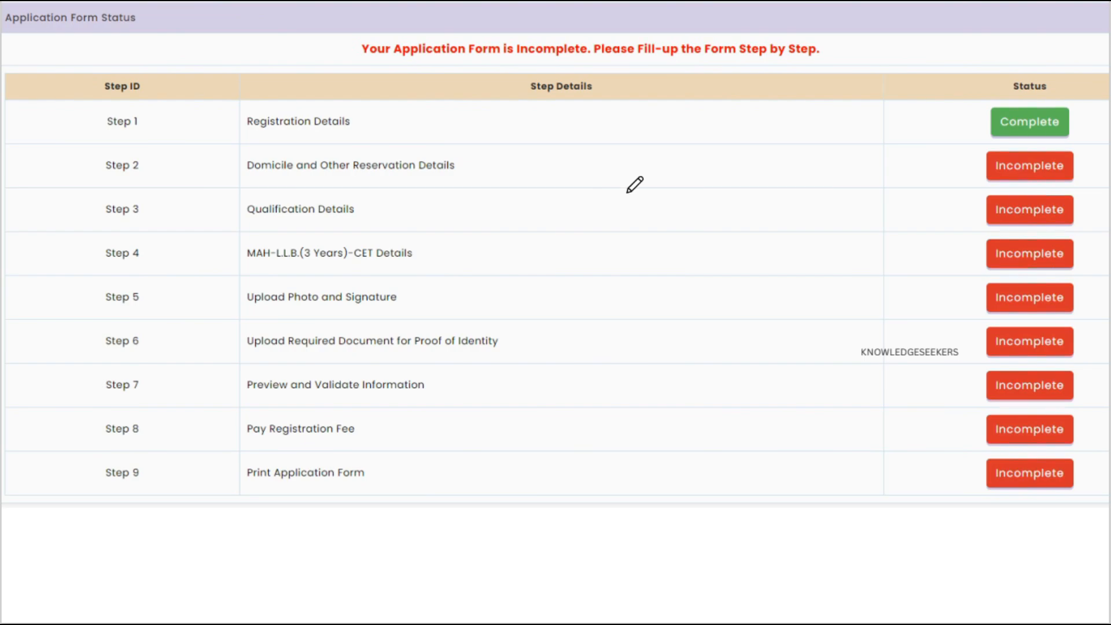
{"action": "mouse_move", "coordinate": [665, 171]}
{"action": "left_mouse_down"}
{"action": "mouse_move", "coordinate": [724, 223]}
{"action": "mouse_move", "coordinate": [701, 459]}
{"action": "mouse_move", "coordinate": [689, 458]}
{"action": "left_mouse_up"}
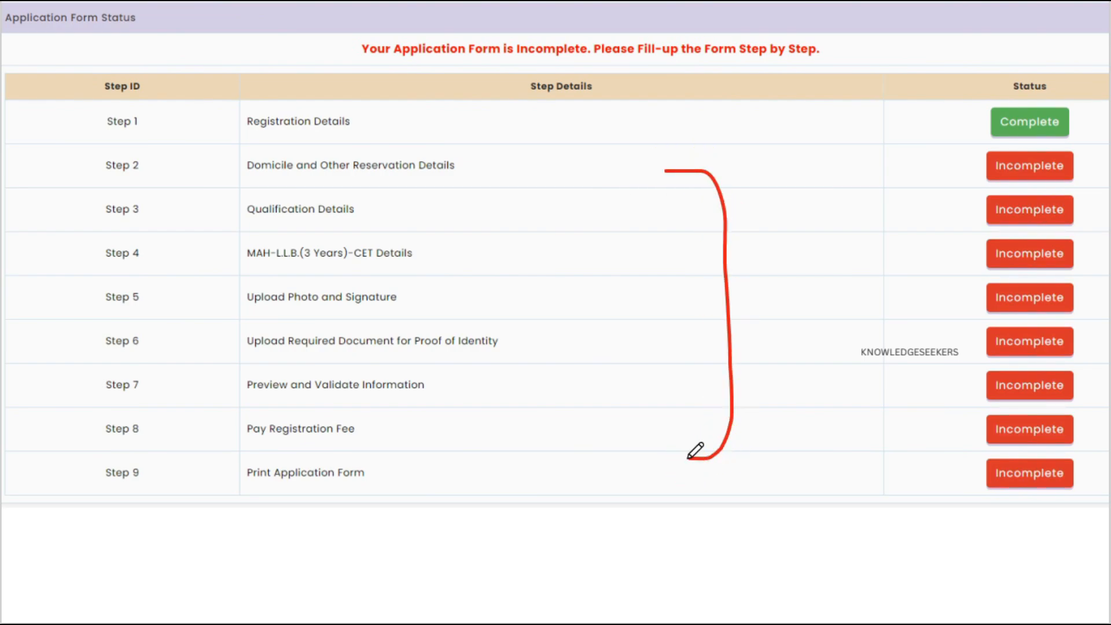
{"action": "mouse_move", "coordinate": [522, 132]}
{"action": "left_mouse_down"}
{"action": "mouse_move", "coordinate": [635, 122]}
{"action": "mouse_move", "coordinate": [524, 123]}
{"action": "mouse_move", "coordinate": [523, 147]}
{"action": "left_mouse_up"}
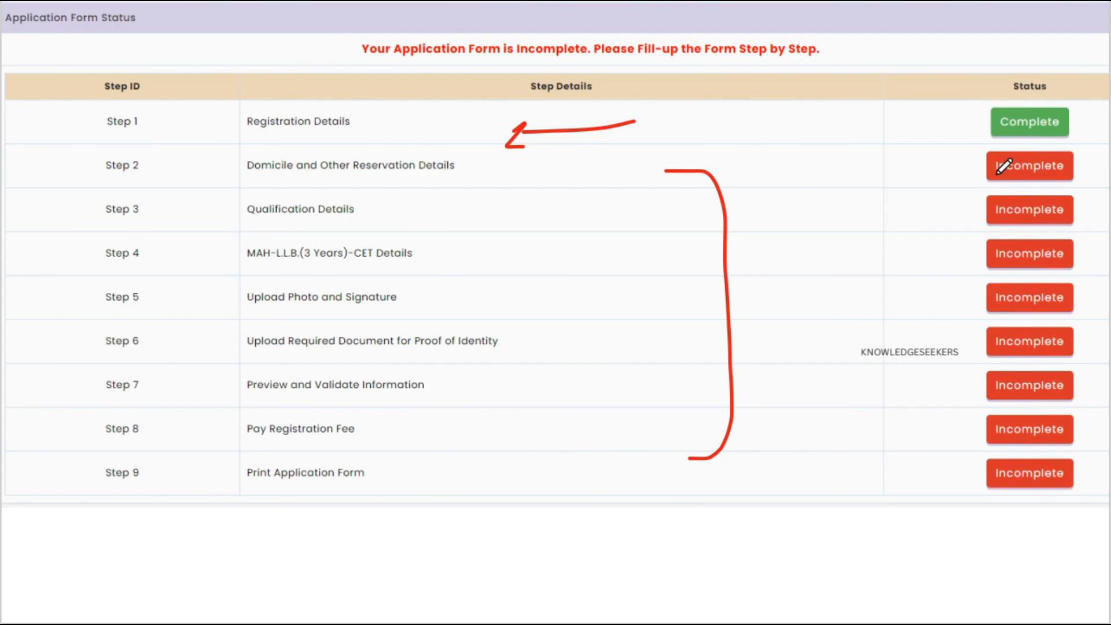
{"action": "left_click_drag", "start_coordinate": [973, 177], "coordinate": [1022, 167]}
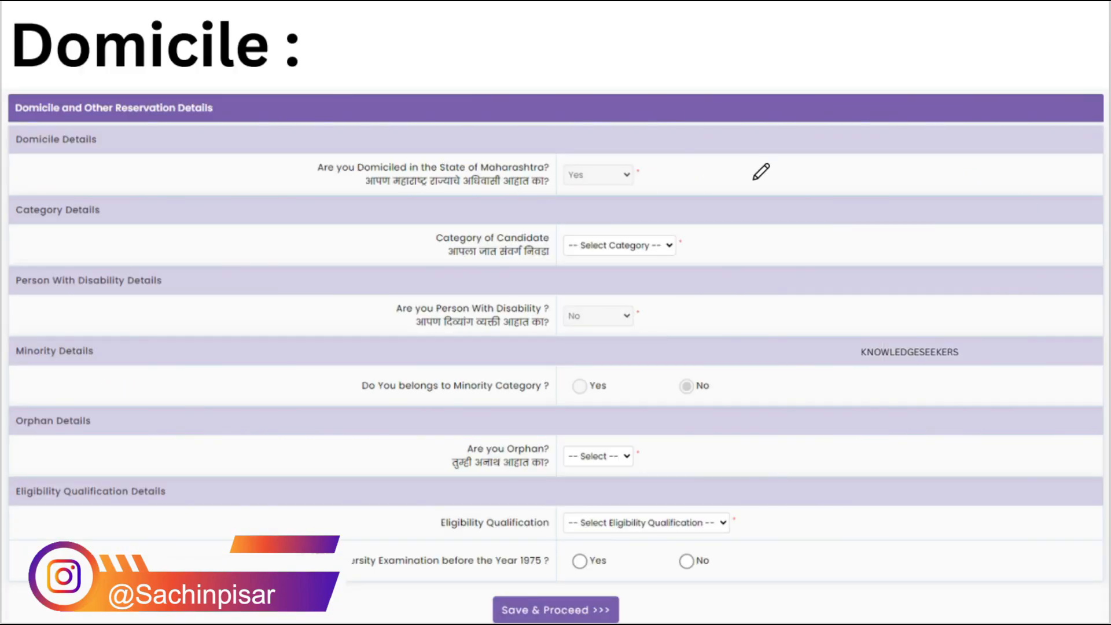
{"action": "left_click_drag", "start_coordinate": [663, 169], "coordinate": [732, 142]}
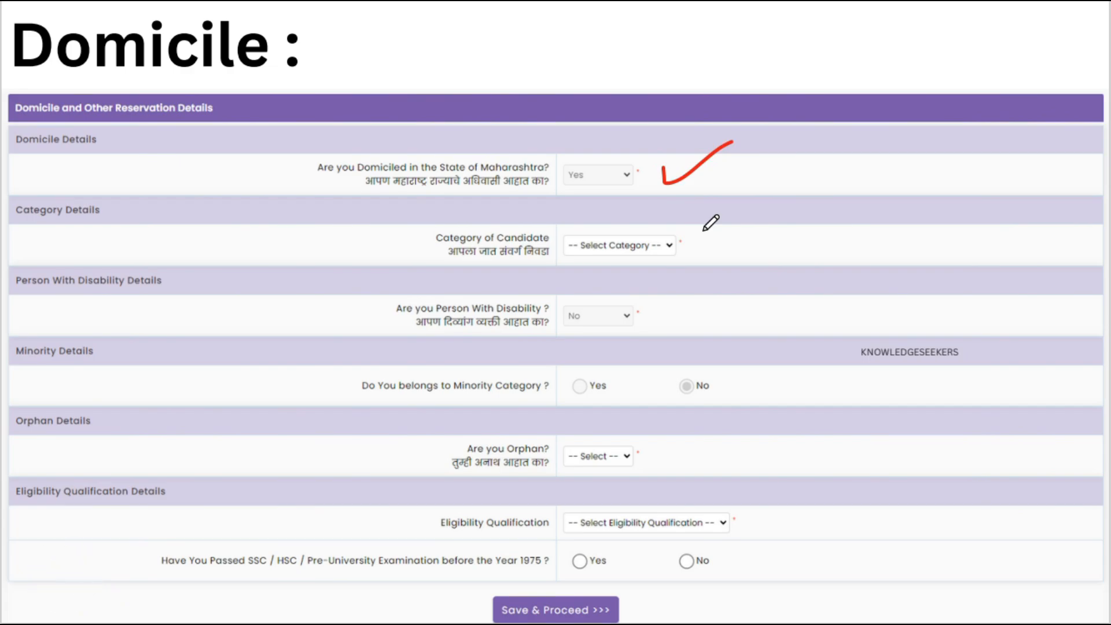
{"action": "mouse_move", "coordinate": [705, 231]}
{"action": "left_mouse_down"}
{"action": "mouse_move", "coordinate": [658, 228]}
{"action": "mouse_move", "coordinate": [548, 258]}
{"action": "mouse_move", "coordinate": [693, 256]}
{"action": "mouse_move", "coordinate": [707, 241]}
{"action": "left_mouse_up"}
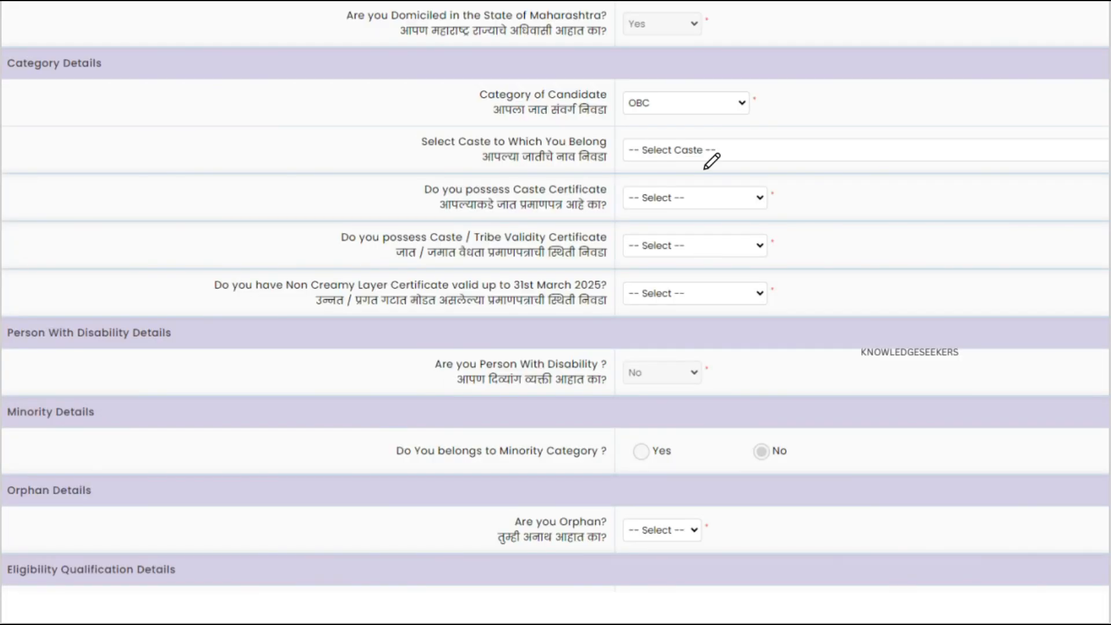
{"action": "mouse_move", "coordinate": [717, 123]}
{"action": "left_mouse_down"}
{"action": "mouse_move", "coordinate": [780, 129]}
{"action": "mouse_move", "coordinate": [822, 254]}
{"action": "left_mouse_up"}
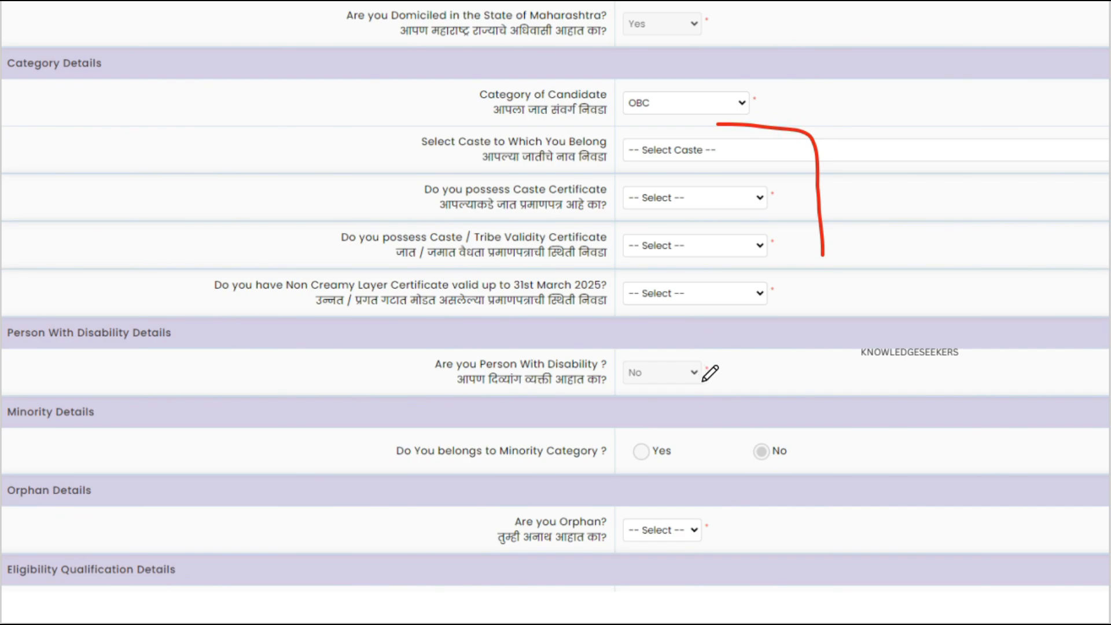
{"action": "left_click_drag", "start_coordinate": [703, 381], "coordinate": [750, 347]}
{"action": "mouse_move", "coordinate": [250, 261]}
{"action": "left_mouse_down"}
{"action": "mouse_move", "coordinate": [204, 263]}
{"action": "mouse_move", "coordinate": [339, 307]}
{"action": "left_mouse_up"}
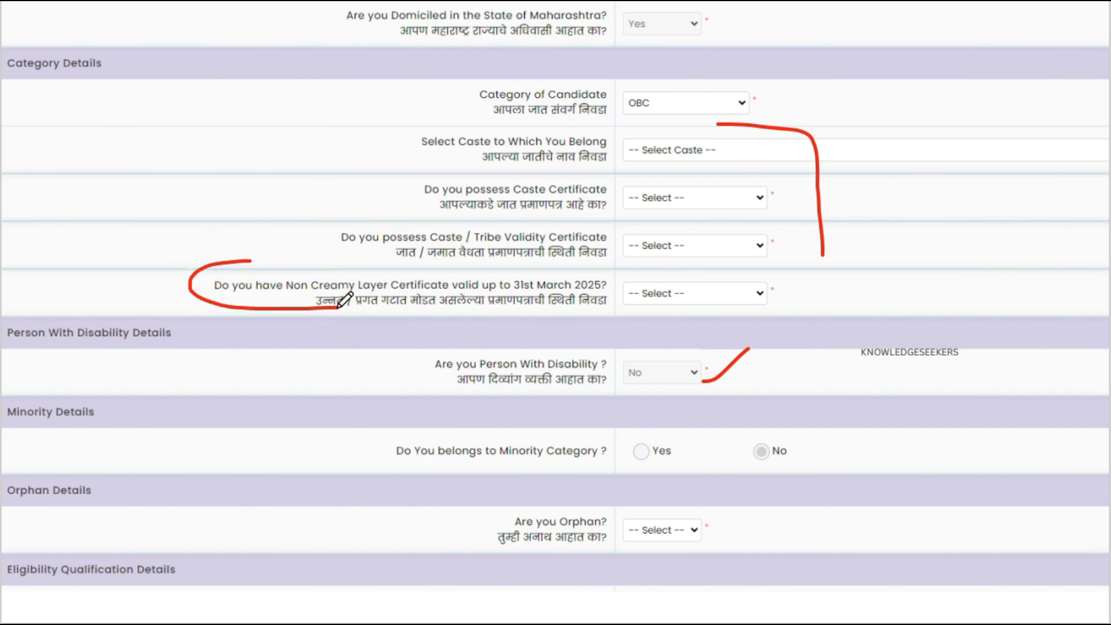
{"action": "key", "text": "Escape"}
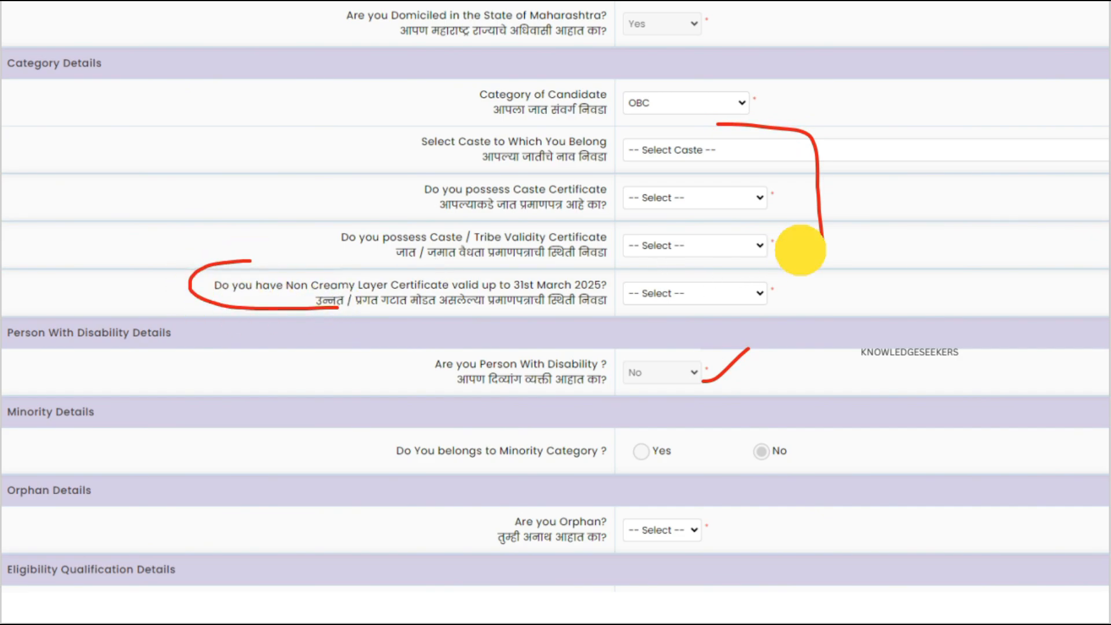
{"action": "mouse_move", "coordinate": [781, 252]}
{"action": "left_mouse_down"}
{"action": "mouse_move", "coordinate": [878, 285]}
{"action": "mouse_move", "coordinate": [788, 302]}
{"action": "left_mouse_up"}
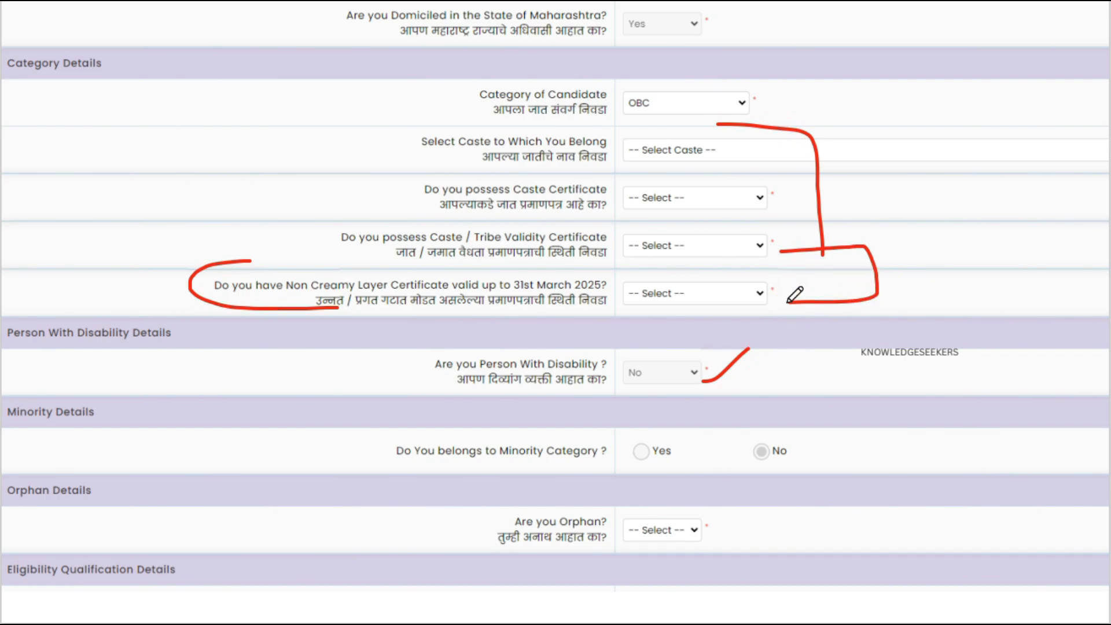
{"action": "key", "text": "Escape"}
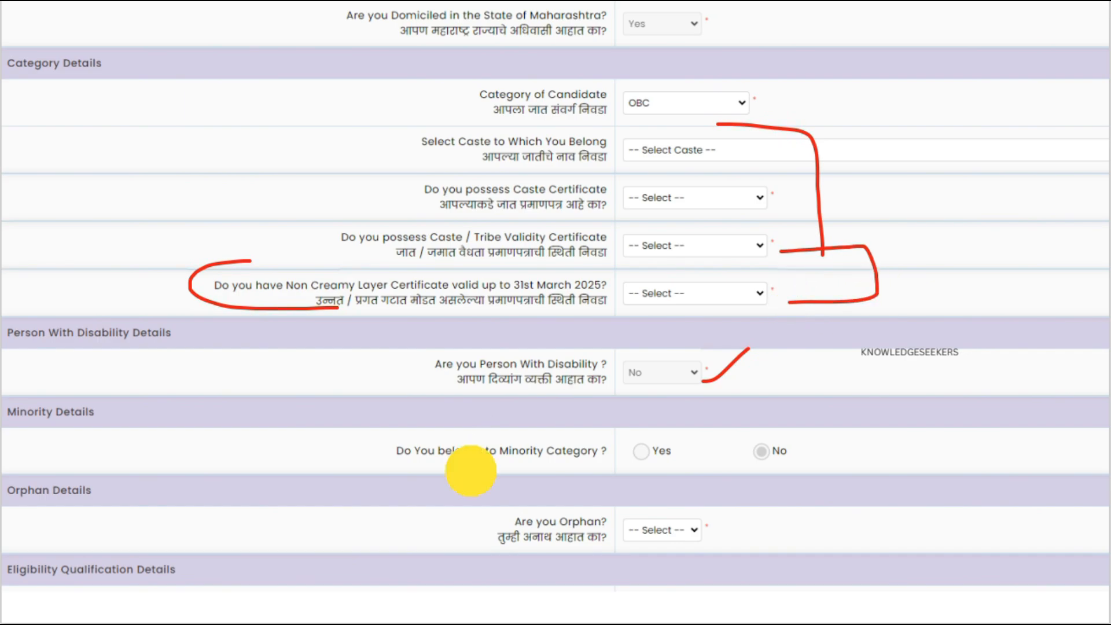
{"action": "left_click_drag", "start_coordinate": [471, 470], "coordinate": [628, 473]}
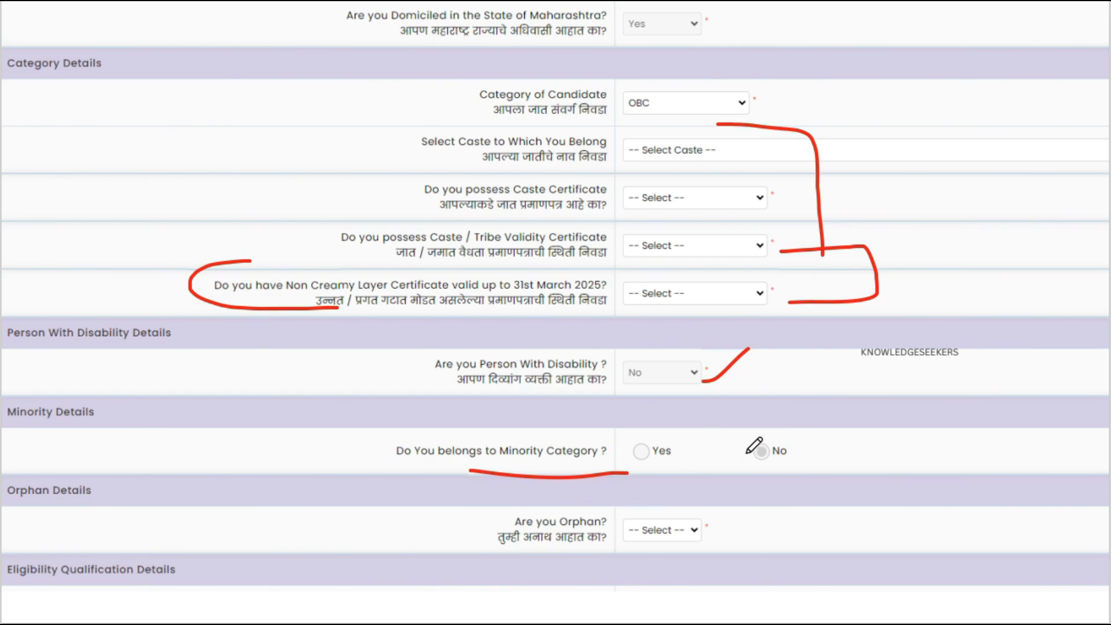
{"action": "left_click_drag", "start_coordinate": [522, 515], "coordinate": [639, 538]}
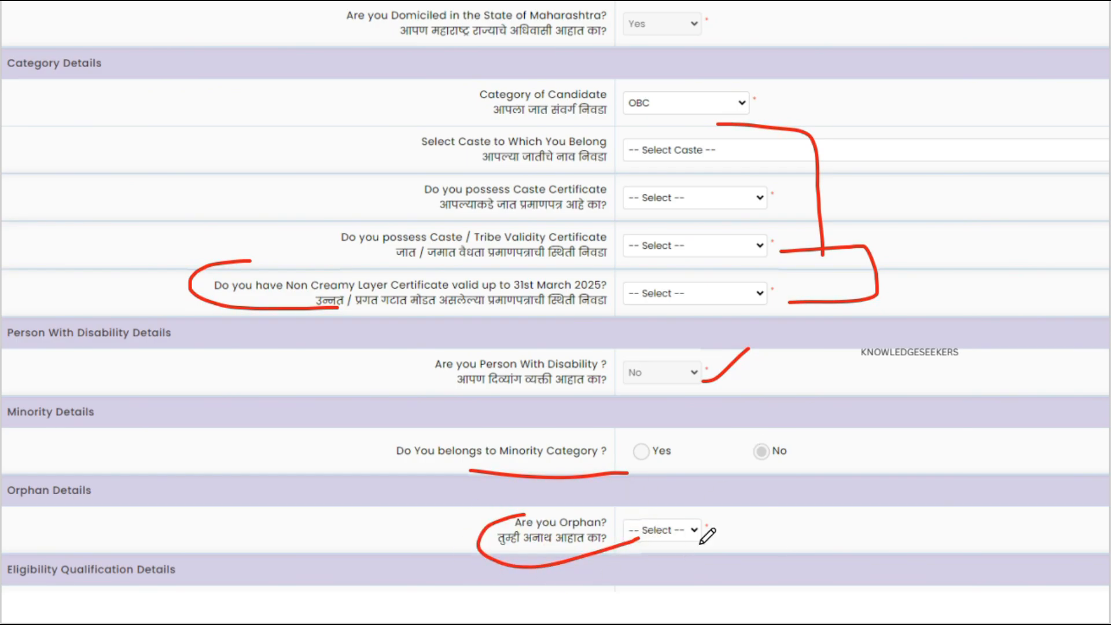
{"action": "scroll", "coordinate": [647, 559], "scroll_direction": "down", "scroll_amount": 7}
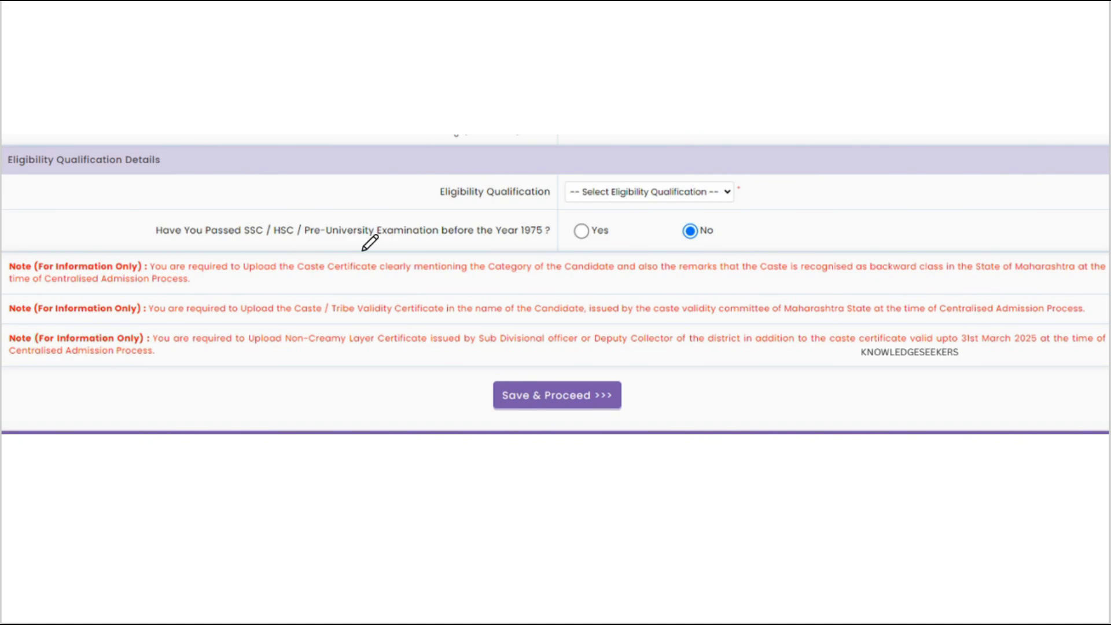
{"action": "left_click_drag", "start_coordinate": [460, 408], "coordinate": [549, 357]}
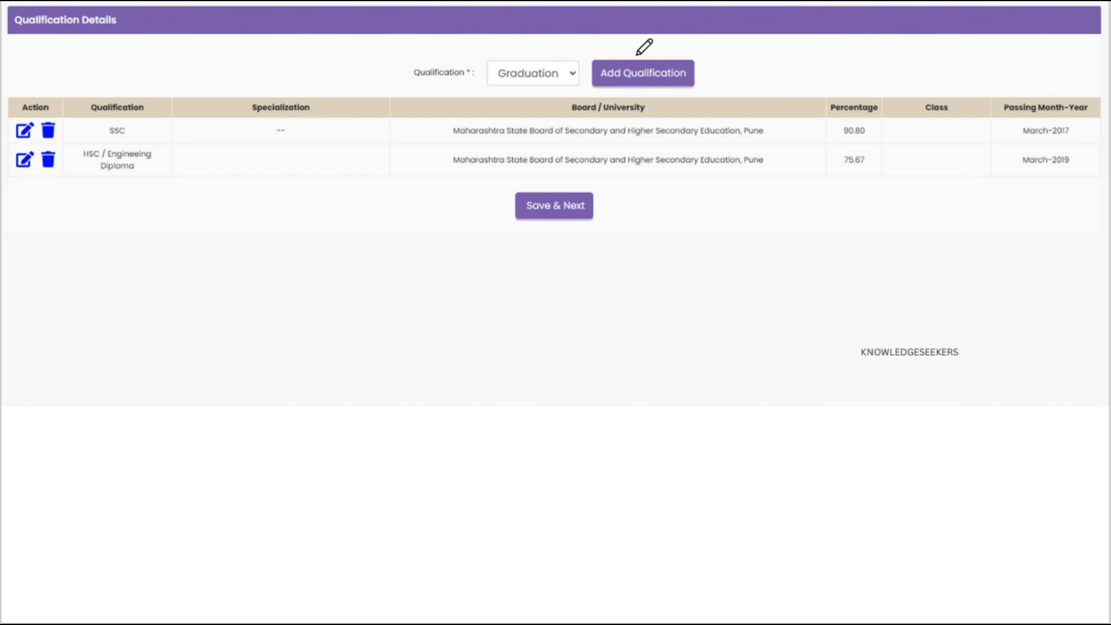
{"action": "left_click", "coordinate": [595, 77]}
{"action": "left_click_drag", "start_coordinate": [595, 77], "coordinate": [656, 59]}
{"action": "left_click_drag", "start_coordinate": [91, 214], "coordinate": [348, 228]}
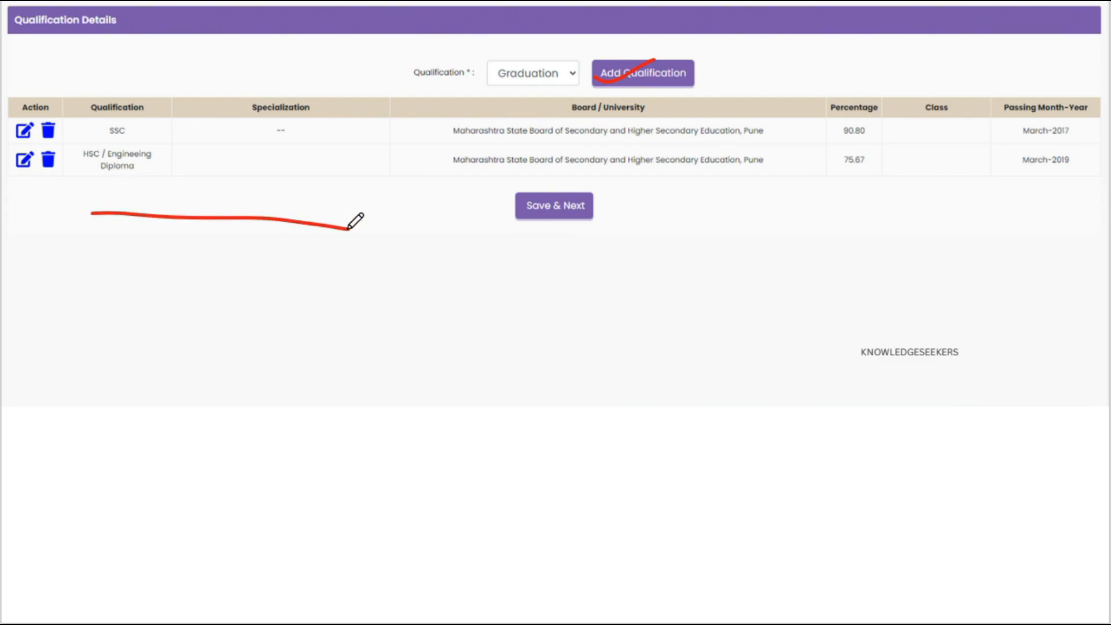
{"action": "left_click_drag", "start_coordinate": [501, 216], "coordinate": [561, 194]}
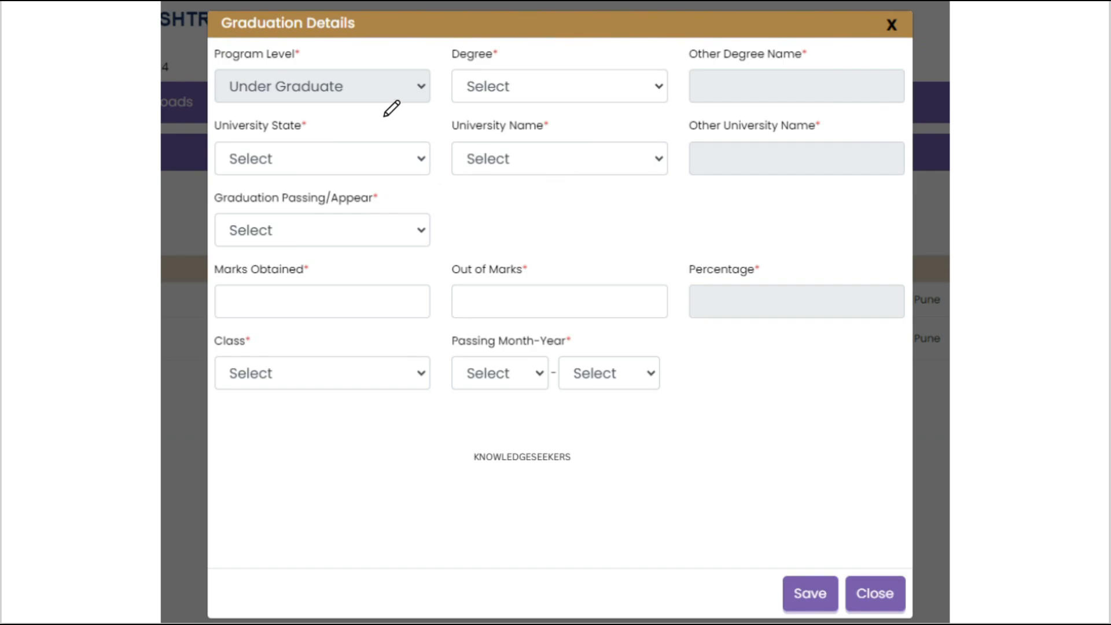
{"action": "left_click_drag", "start_coordinate": [497, 90], "coordinate": [513, 89]}
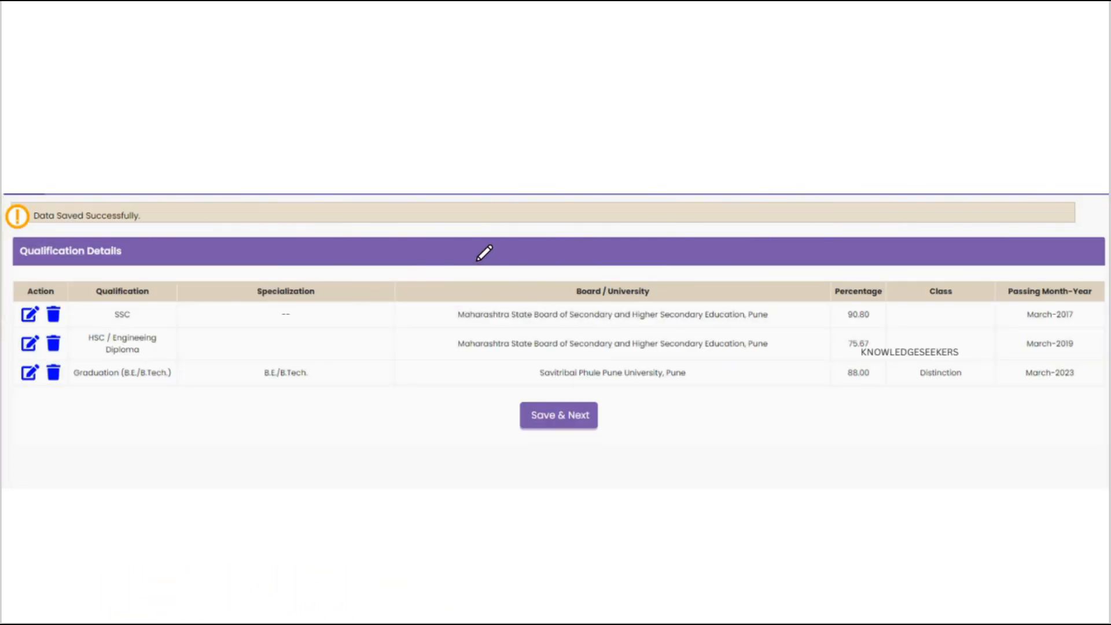
{"action": "mouse_move", "coordinate": [476, 261]}
{"action": "left_mouse_down"}
{"action": "mouse_move", "coordinate": [689, 330]}
{"action": "mouse_move", "coordinate": [463, 349]}
{"action": "mouse_move", "coordinate": [542, 286]}
{"action": "left_mouse_up"}
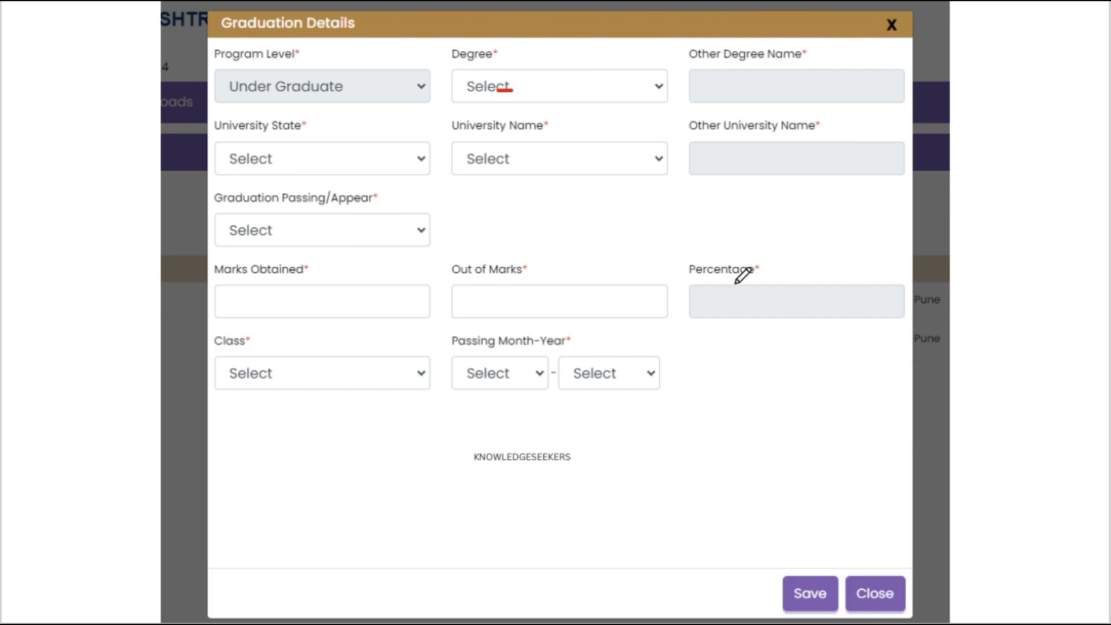
{"action": "mouse_move", "coordinate": [765, 243]}
{"action": "left_mouse_down"}
{"action": "mouse_move", "coordinate": [704, 337]}
{"action": "mouse_move", "coordinate": [785, 231]}
{"action": "left_mouse_up"}
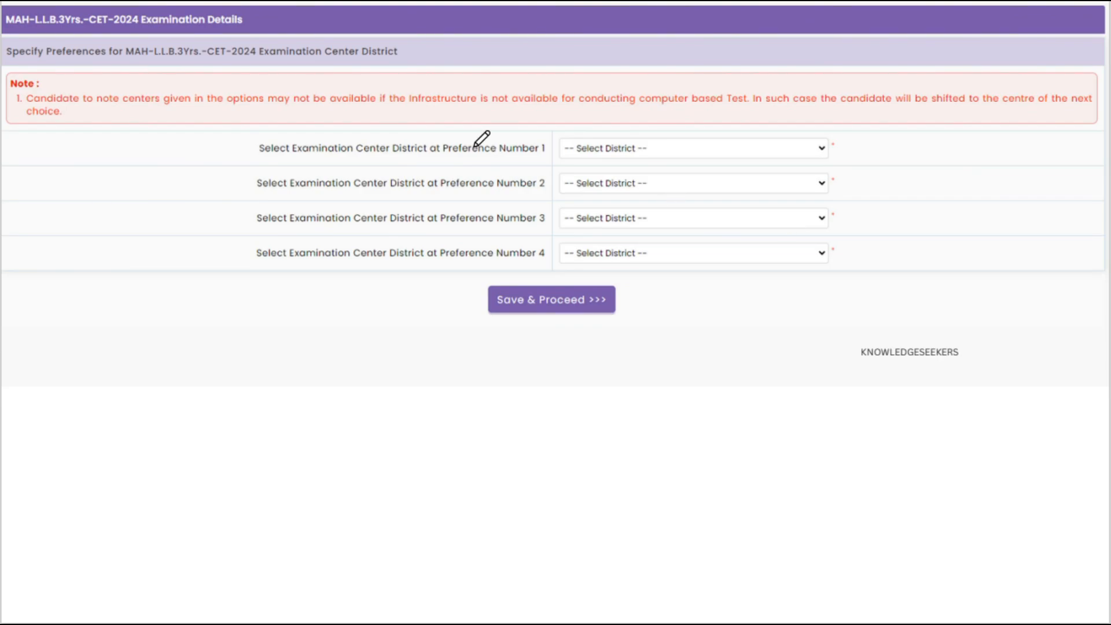
{"action": "left_click_drag", "start_coordinate": [247, 68], "coordinate": [407, 54]}
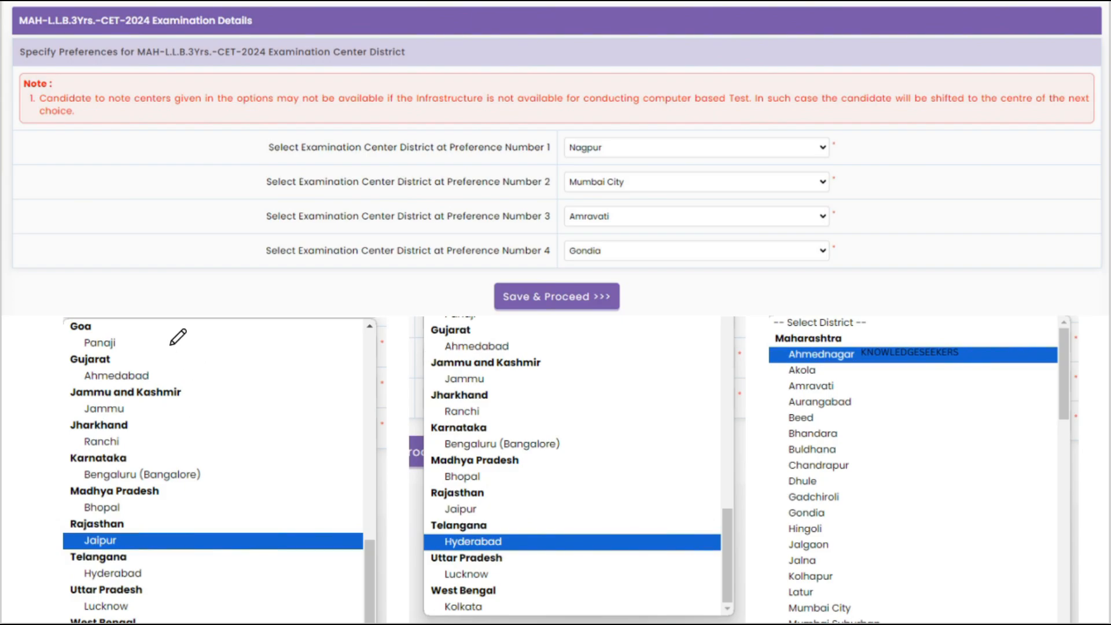
{"action": "mouse_move", "coordinate": [913, 374]}
{"action": "left_mouse_down"}
{"action": "mouse_move", "coordinate": [919, 541]}
{"action": "mouse_move", "coordinate": [903, 591]}
{"action": "left_mouse_up"}
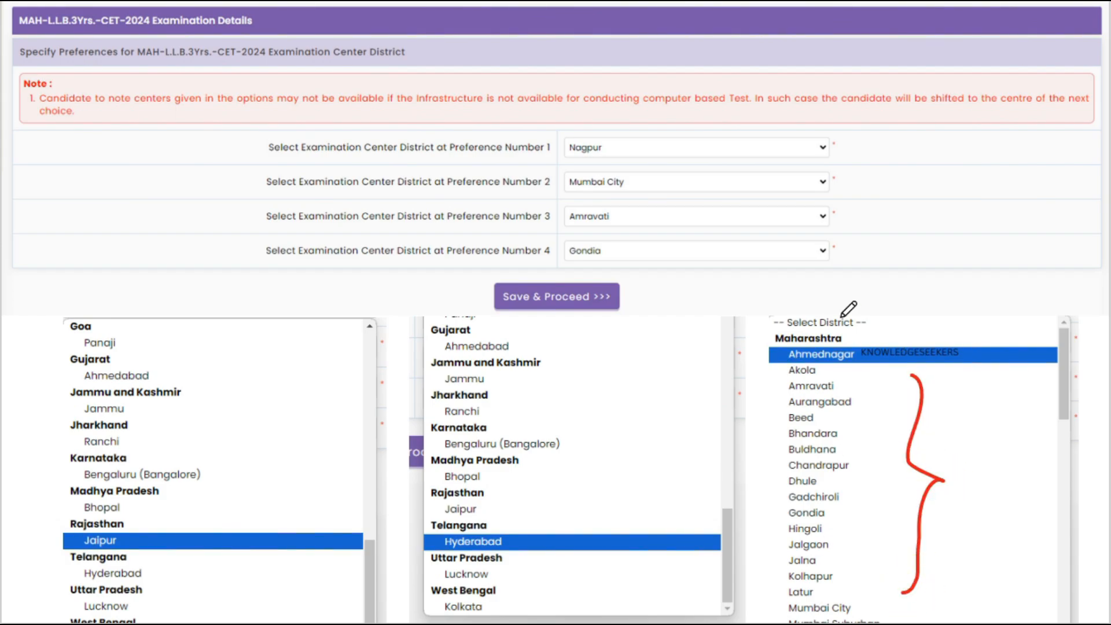
{"action": "left_click_drag", "start_coordinate": [841, 143], "coordinate": [900, 137]}
{"action": "left_click_drag", "start_coordinate": [845, 189], "coordinate": [893, 185]}
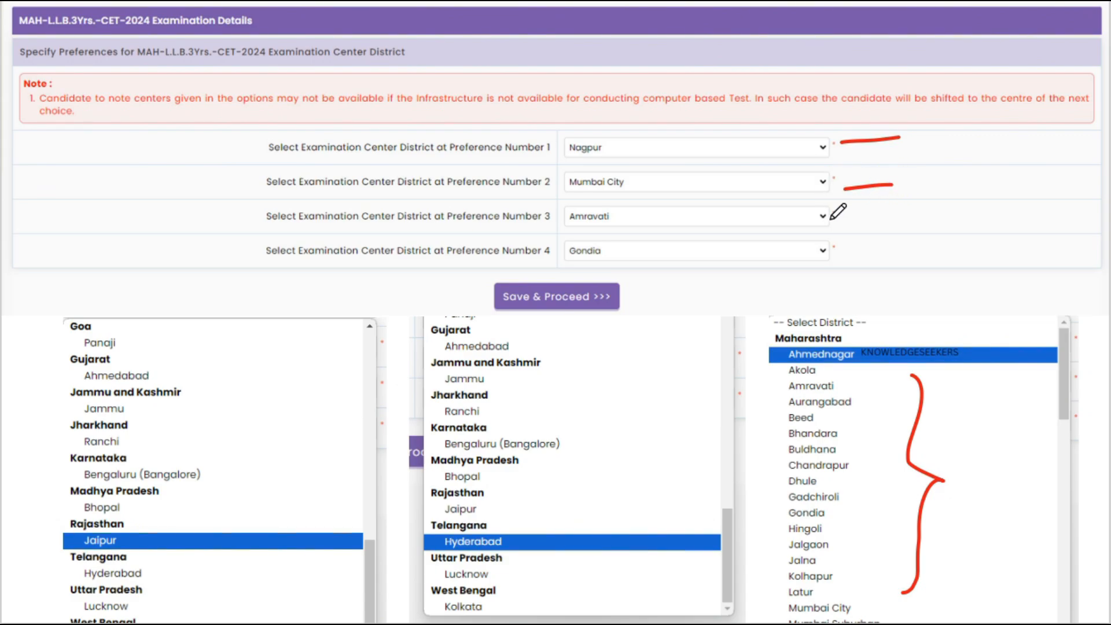
{"action": "left_click_drag", "start_coordinate": [831, 219], "coordinate": [871, 221]}
{"action": "left_click_drag", "start_coordinate": [837, 253], "coordinate": [885, 243]}
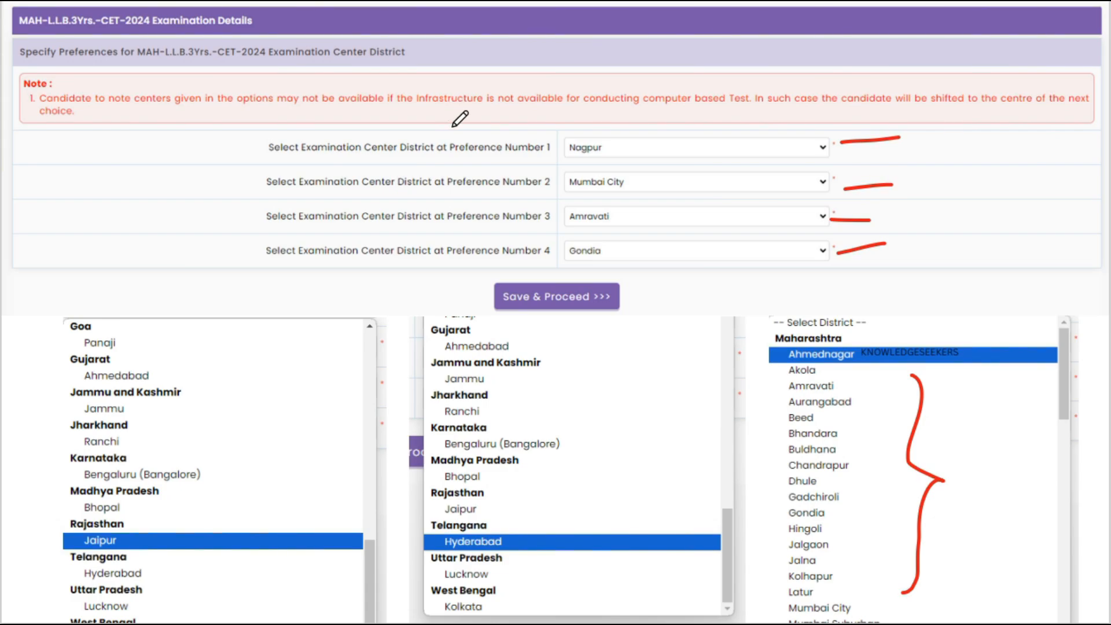
{"action": "mouse_move", "coordinate": [454, 127]}
{"action": "left_mouse_down"}
{"action": "mouse_move", "coordinate": [462, 160]}
{"action": "mouse_move", "coordinate": [550, 156]}
{"action": "mouse_move", "coordinate": [590, 107]}
{"action": "mouse_move", "coordinate": [481, 122]}
{"action": "left_mouse_up"}
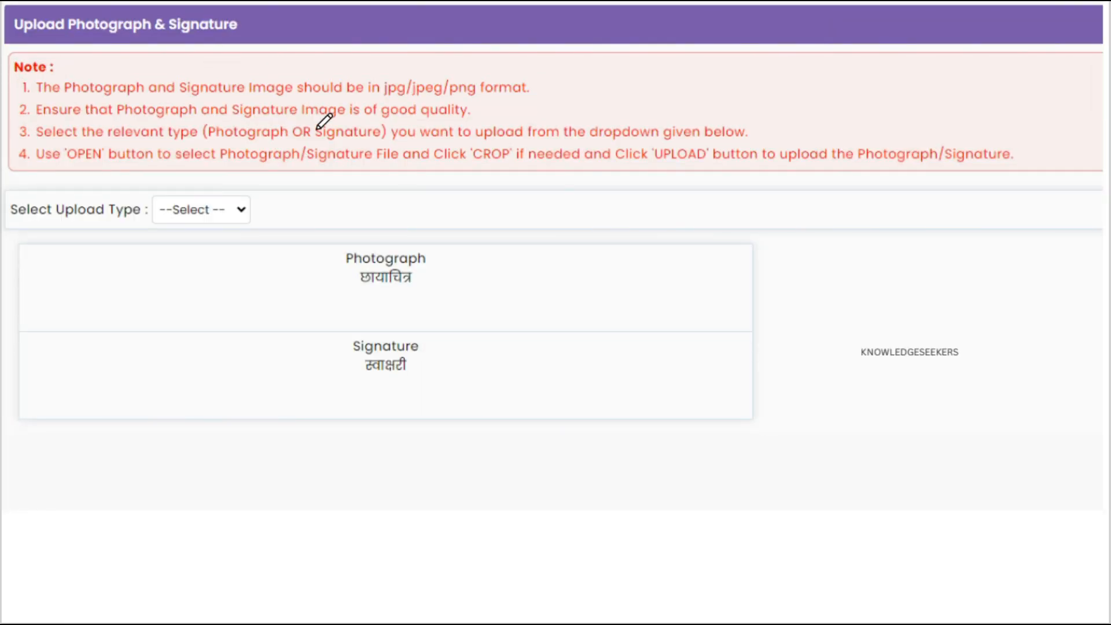
{"action": "mouse_move", "coordinate": [218, 194]}
{"action": "left_mouse_down"}
{"action": "mouse_move", "coordinate": [158, 224]}
{"action": "mouse_move", "coordinate": [174, 208]}
{"action": "mouse_move", "coordinate": [218, 211]}
{"action": "left_mouse_up"}
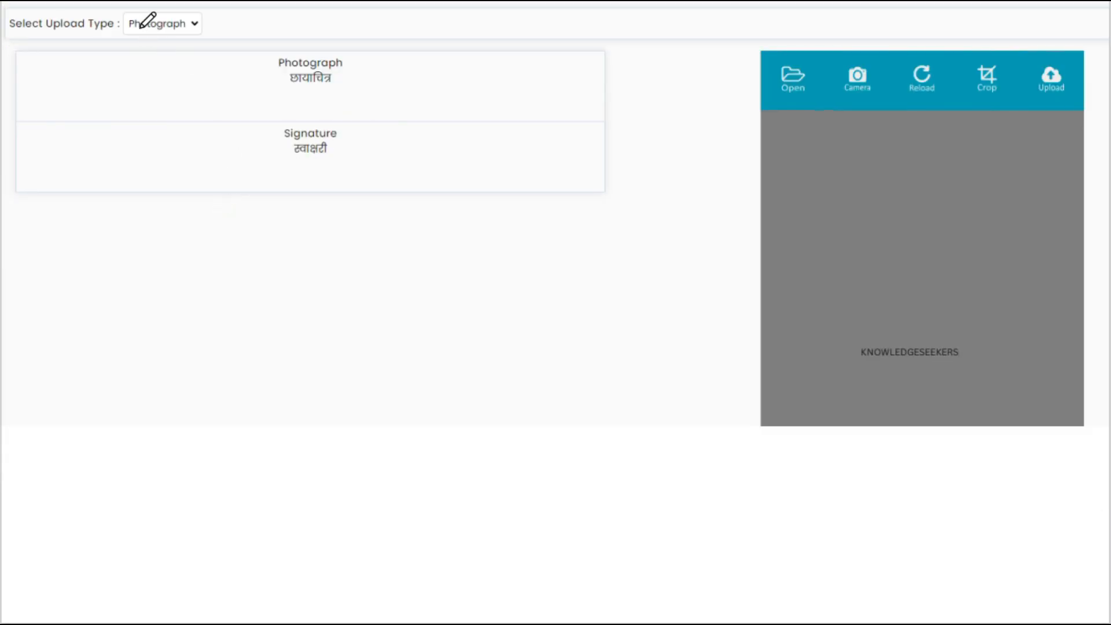
{"action": "left_click_drag", "start_coordinate": [141, 27], "coordinate": [217, 38]}
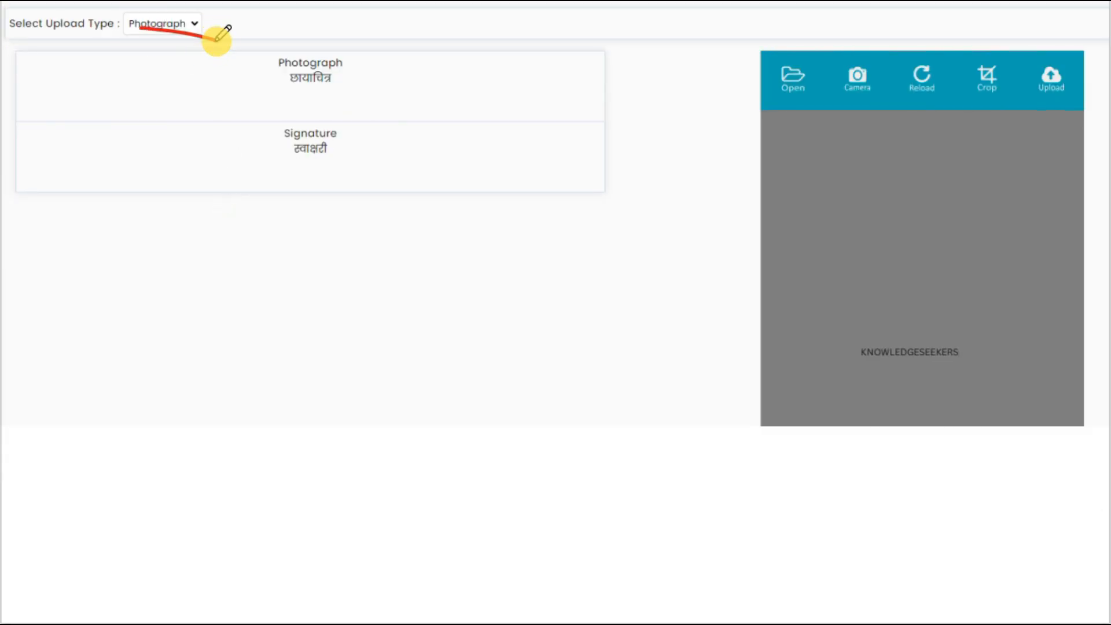
{"action": "mouse_move", "coordinate": [794, 43]}
{"action": "left_mouse_down"}
{"action": "mouse_move", "coordinate": [756, 80]}
{"action": "mouse_move", "coordinate": [788, 46]}
{"action": "left_mouse_up"}
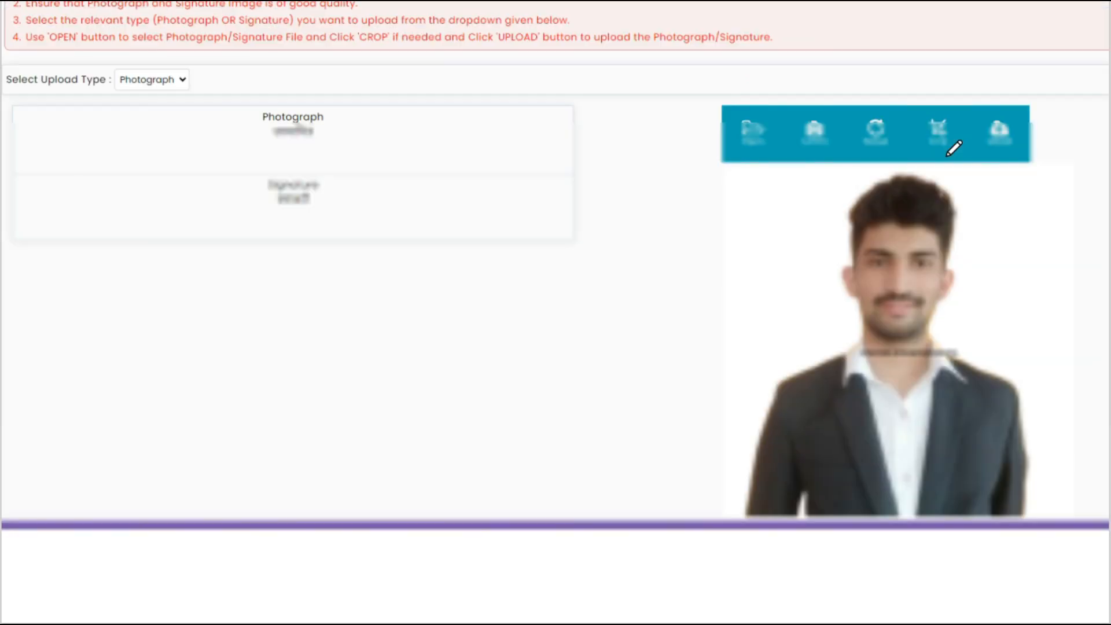
{"action": "mouse_move", "coordinate": [1008, 106]}
{"action": "left_mouse_down"}
{"action": "mouse_move", "coordinate": [999, 145]}
{"action": "mouse_move", "coordinate": [1023, 108]}
{"action": "left_mouse_up"}
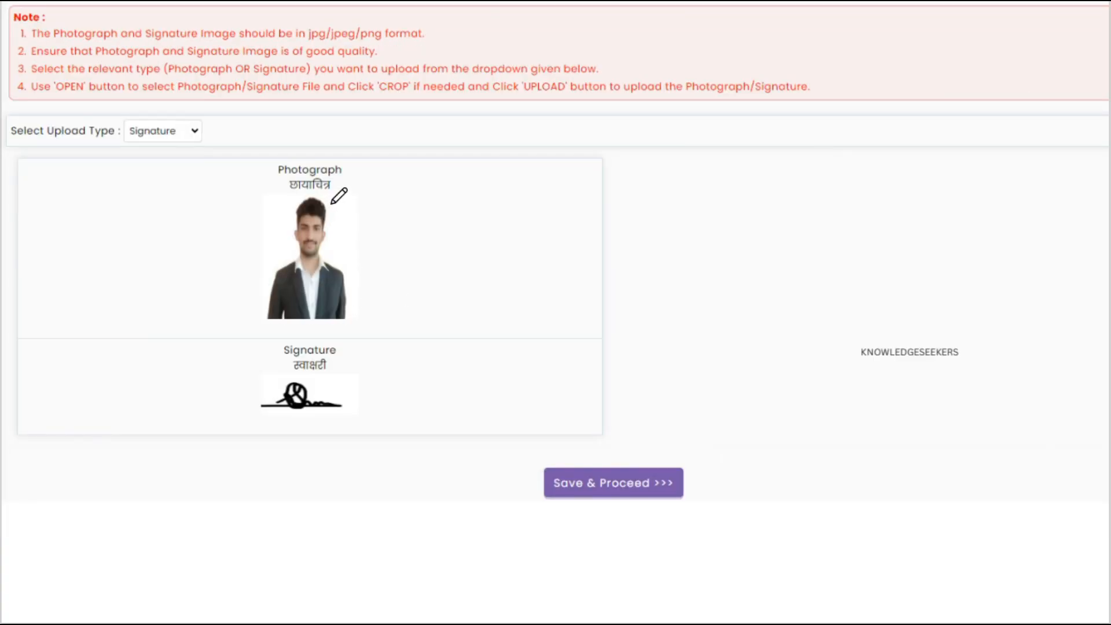
{"action": "left_click", "coordinate": [333, 203]}
{"action": "left_click_drag", "start_coordinate": [159, 139], "coordinate": [200, 129]}
{"action": "left_click_drag", "start_coordinate": [269, 349], "coordinate": [319, 374]}
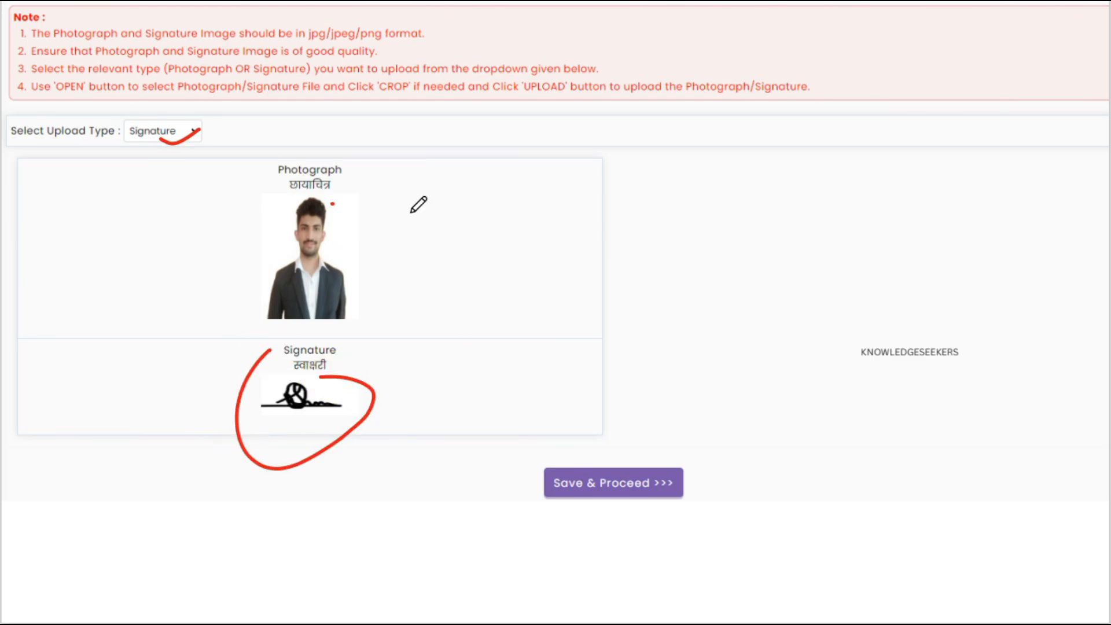
{"action": "left_click_drag", "start_coordinate": [428, 207], "coordinate": [431, 395]}
{"action": "left_click_drag", "start_coordinate": [513, 467], "coordinate": [617, 391]}
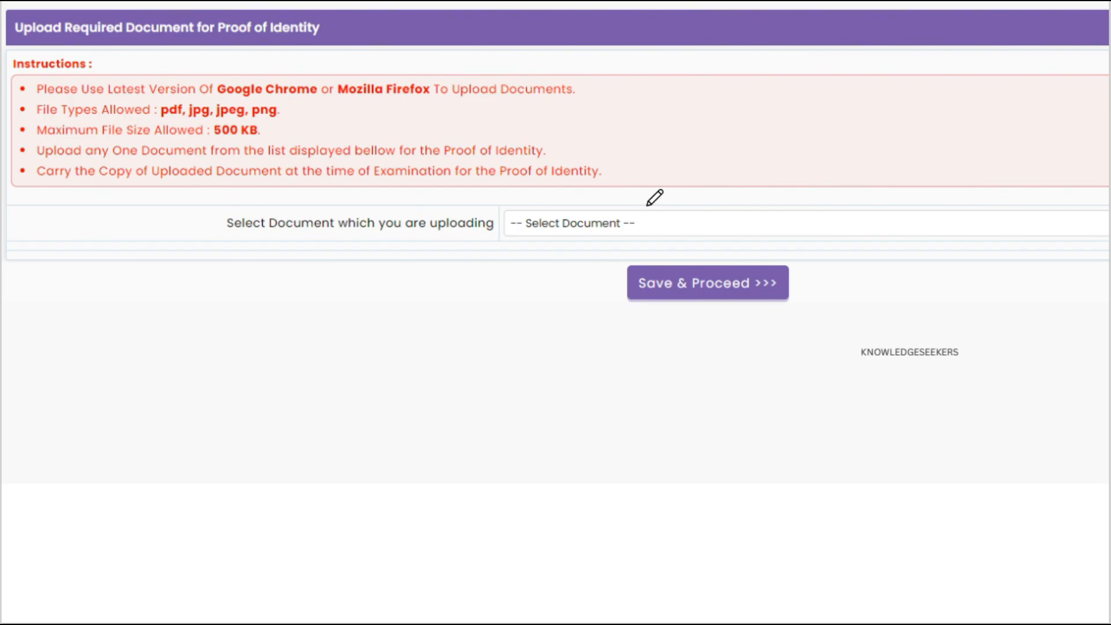
{"action": "mouse_move", "coordinate": [684, 239]}
{"action": "left_mouse_down"}
{"action": "mouse_move", "coordinate": [590, 302]}
{"action": "mouse_move", "coordinate": [640, 248]}
{"action": "left_mouse_up"}
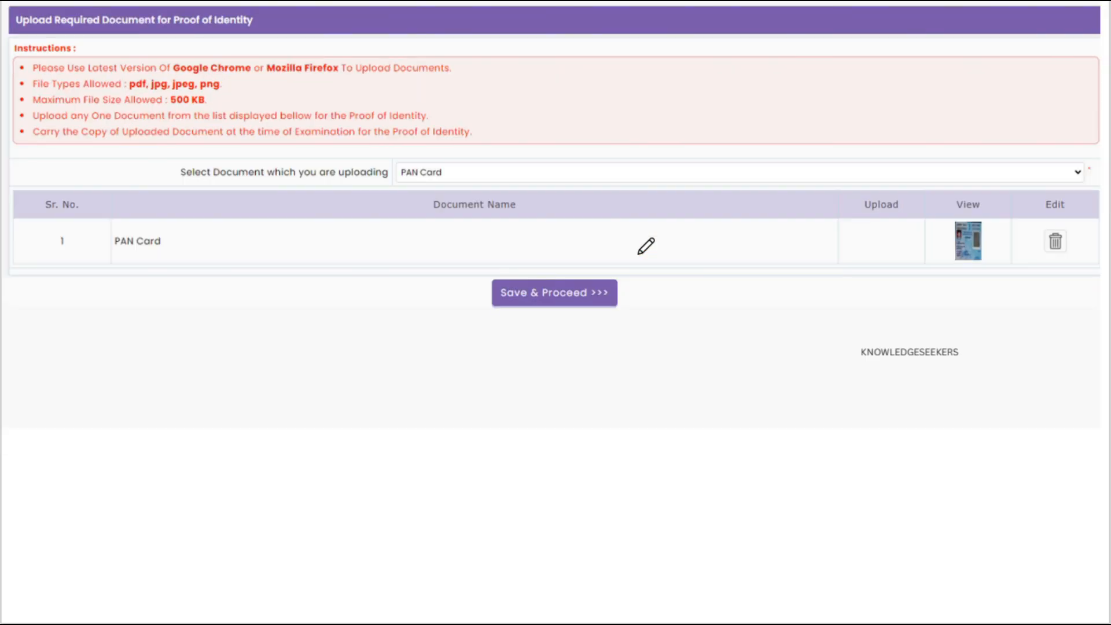
{"action": "mouse_move", "coordinate": [988, 179]}
{"action": "left_mouse_down"}
{"action": "mouse_move", "coordinate": [926, 256]}
{"action": "mouse_move", "coordinate": [955, 195]}
{"action": "left_mouse_up"}
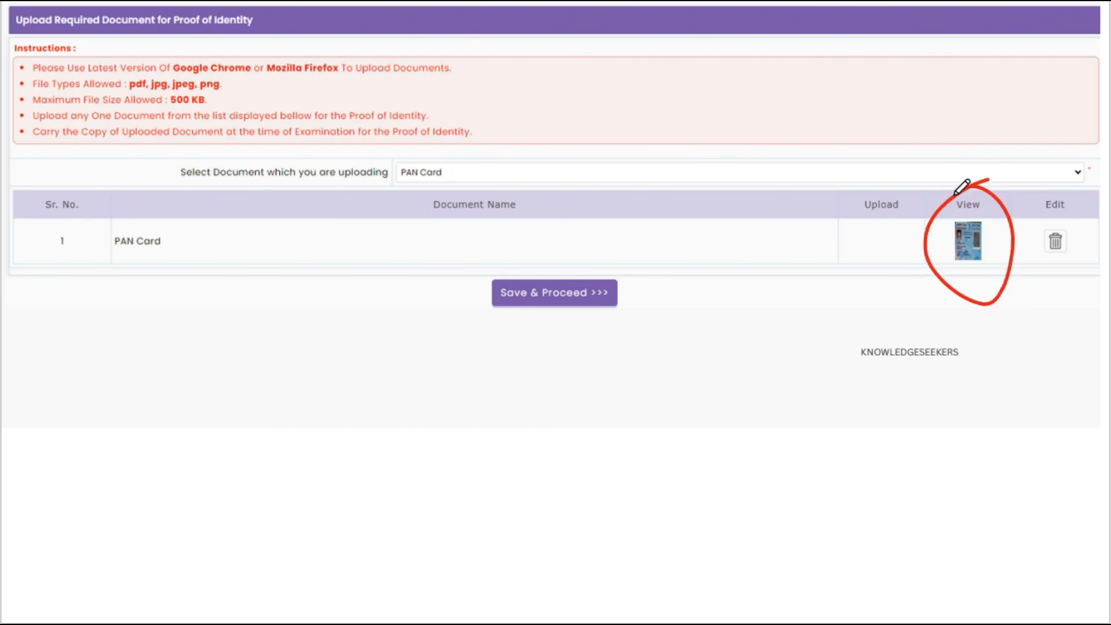
{"action": "left_click_drag", "start_coordinate": [560, 294], "coordinate": [590, 243]}
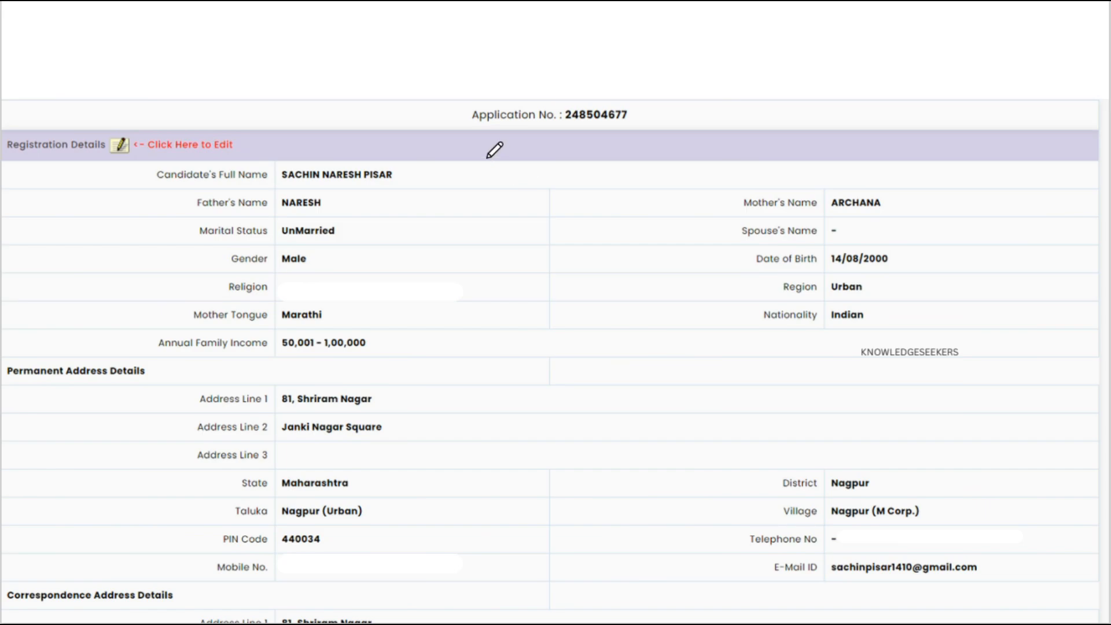
{"action": "mouse_move", "coordinate": [559, 158]}
{"action": "left_mouse_down"}
{"action": "mouse_move", "coordinate": [570, 168]}
{"action": "mouse_move", "coordinate": [573, 360]}
{"action": "mouse_move", "coordinate": [535, 476]}
{"action": "mouse_move", "coordinate": [516, 472]}
{"action": "left_mouse_up"}
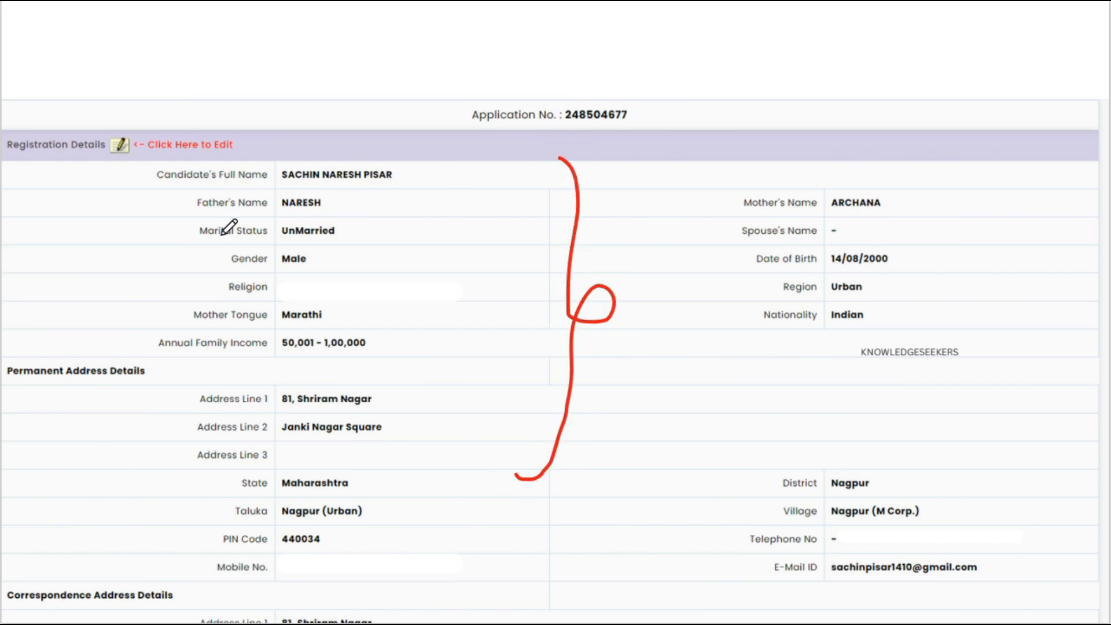
{"action": "left_click", "coordinate": [127, 116]}
{"action": "left_click_drag", "start_coordinate": [131, 115], "coordinate": [137, 113]}
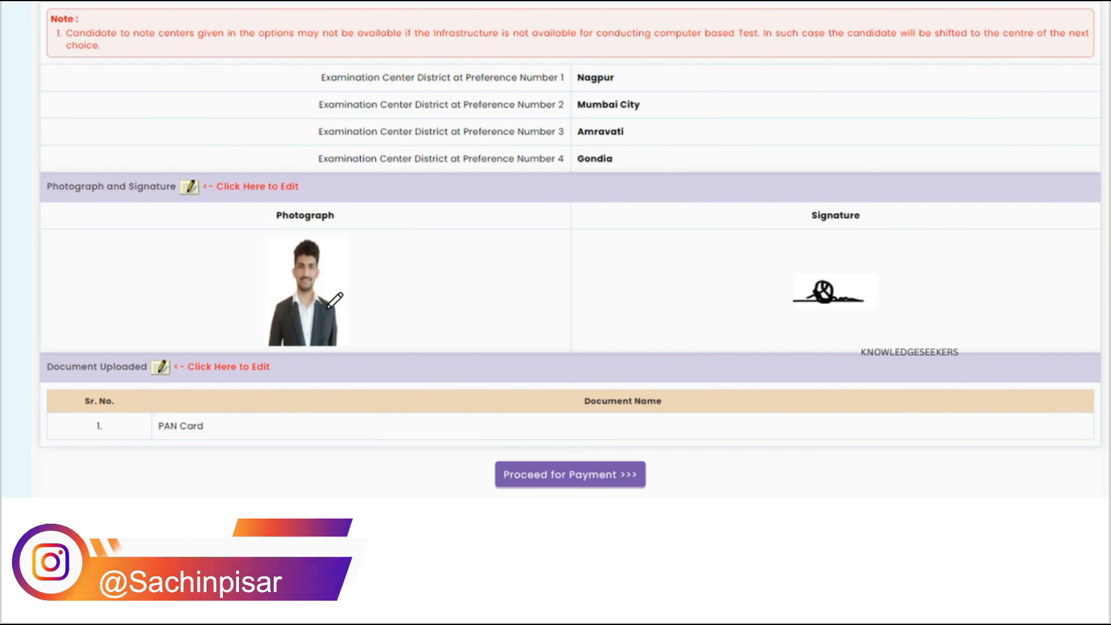
{"action": "left_click_drag", "start_coordinate": [459, 482], "coordinate": [626, 404]}
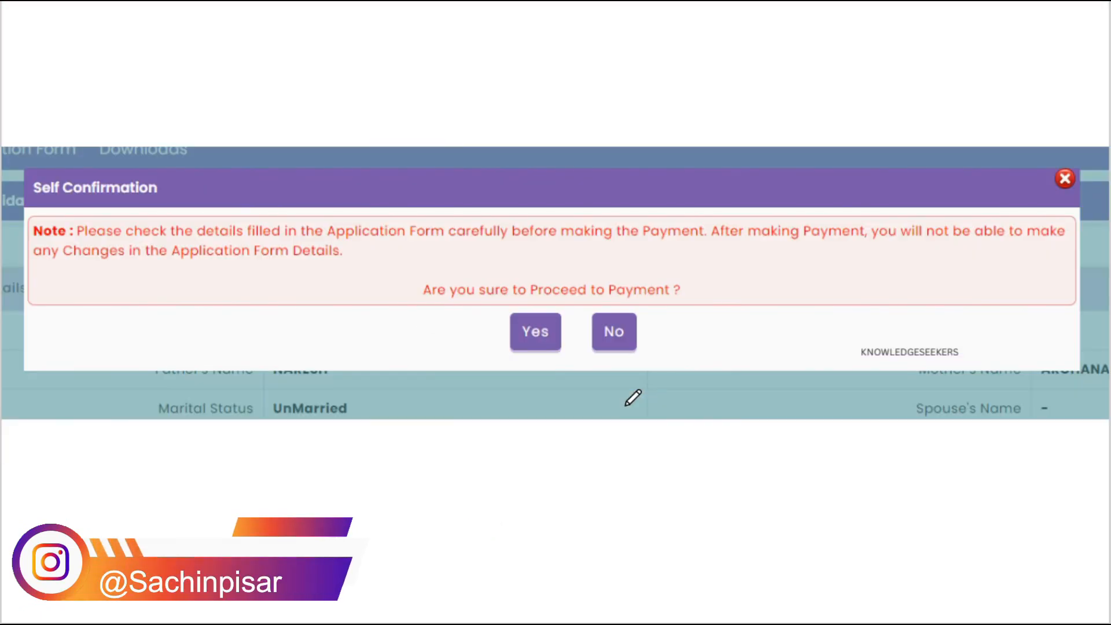
Step: Mark with red pen strokes the Yes option in Self Confirmation, and the Registration Fee checkbox and Proceed To Payment on the fee cart
{"action": "left_click_drag", "start_coordinate": [509, 380], "coordinate": [565, 260]}
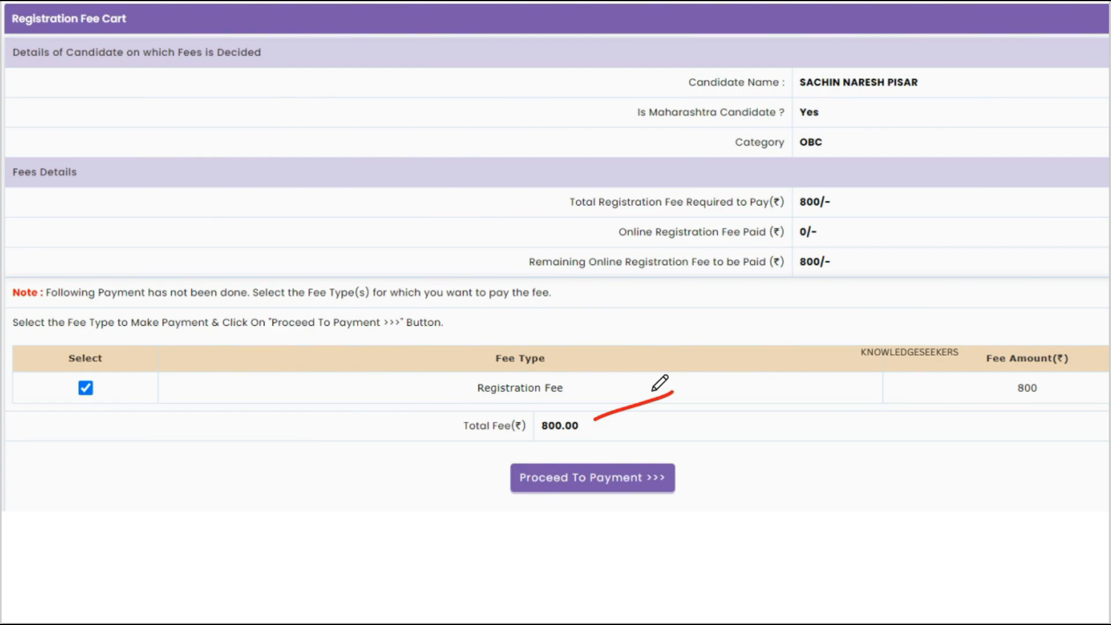
{"action": "left_click_drag", "start_coordinate": [60, 388], "coordinate": [153, 354]}
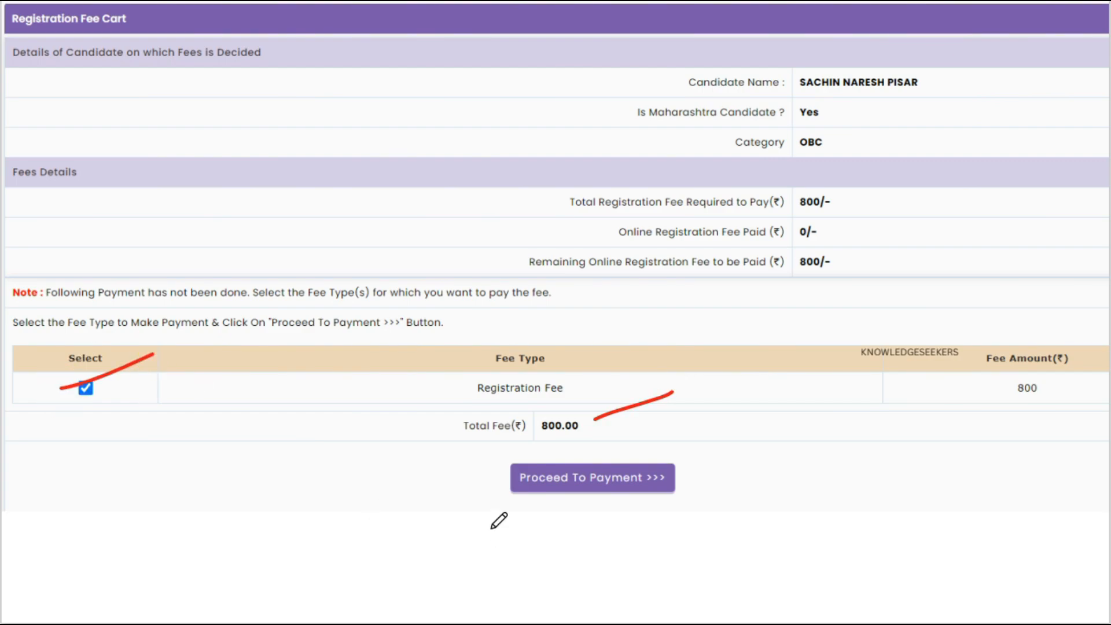
{"action": "left_click_drag", "start_coordinate": [491, 528], "coordinate": [722, 393]}
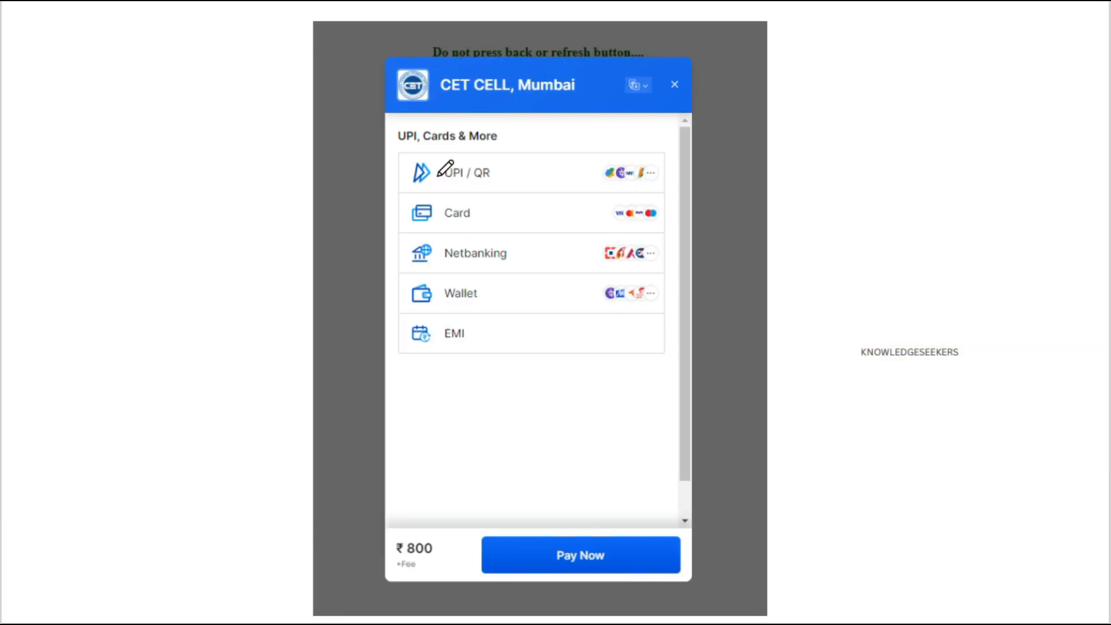
Step: Mark the UPI / QR payment option with a red stroke, and draw a red arrow pointing at Print Application Form on the following slide
{"action": "left_click_drag", "start_coordinate": [496, 181], "coordinate": [536, 159]}
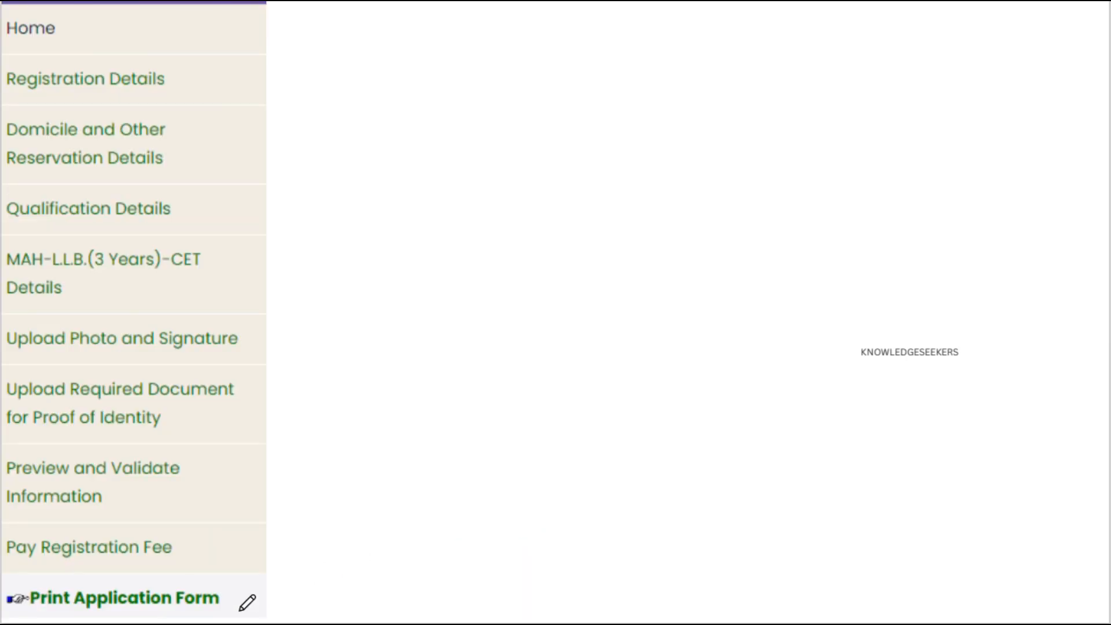
{"action": "left_click_drag", "start_coordinate": [249, 604], "coordinate": [399, 561]}
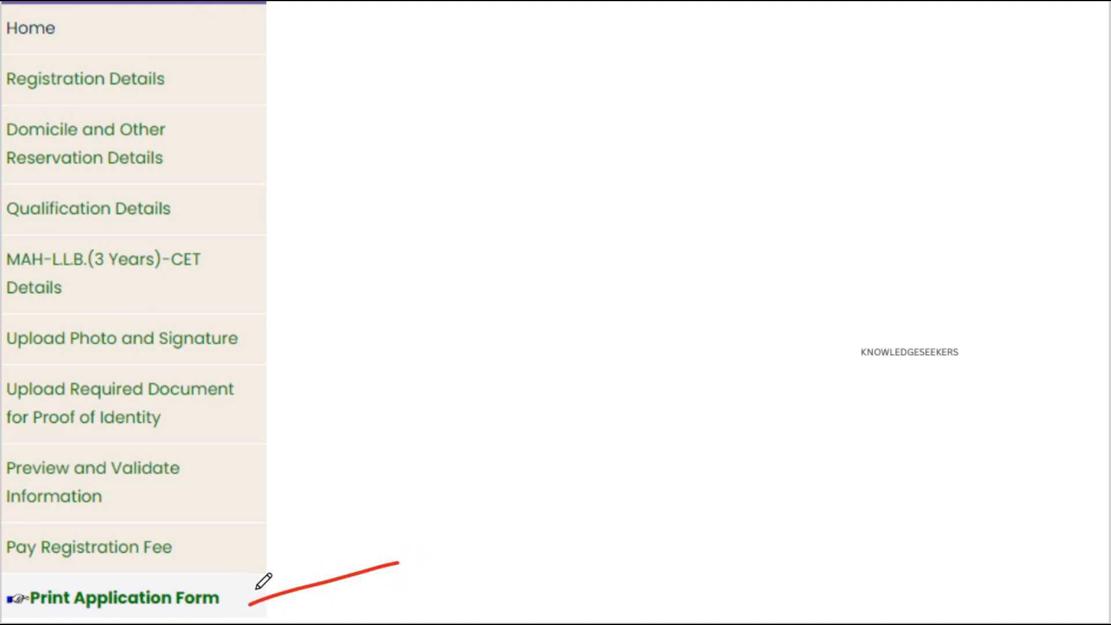
{"action": "mouse_move", "coordinate": [254, 589]}
{"action": "left_mouse_down"}
{"action": "mouse_move", "coordinate": [239, 613]}
{"action": "mouse_move", "coordinate": [265, 604]}
{"action": "left_mouse_up"}
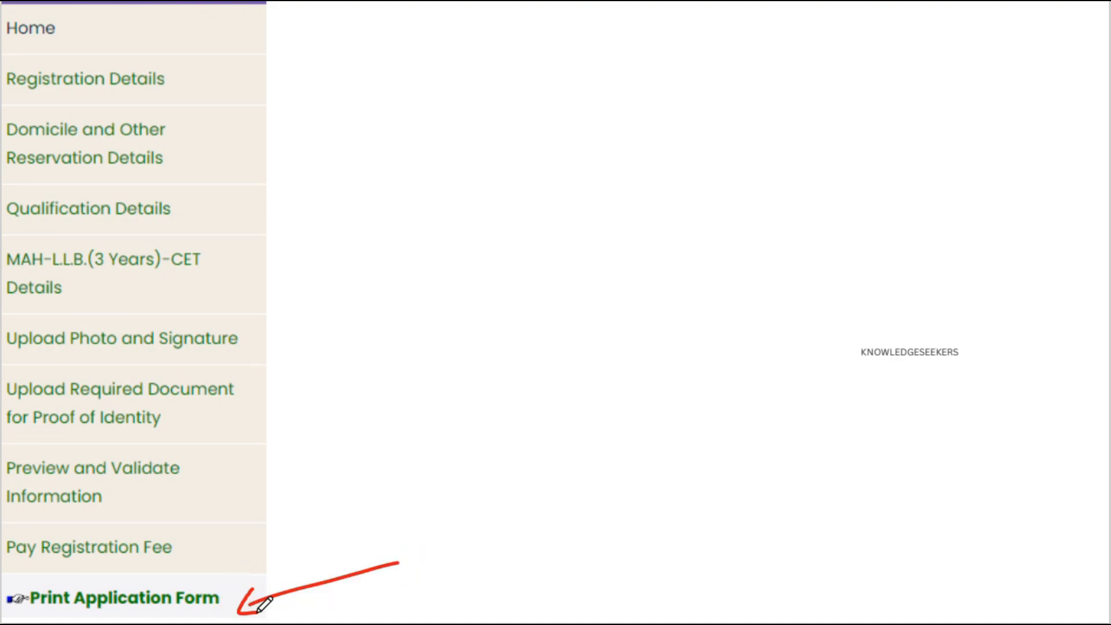